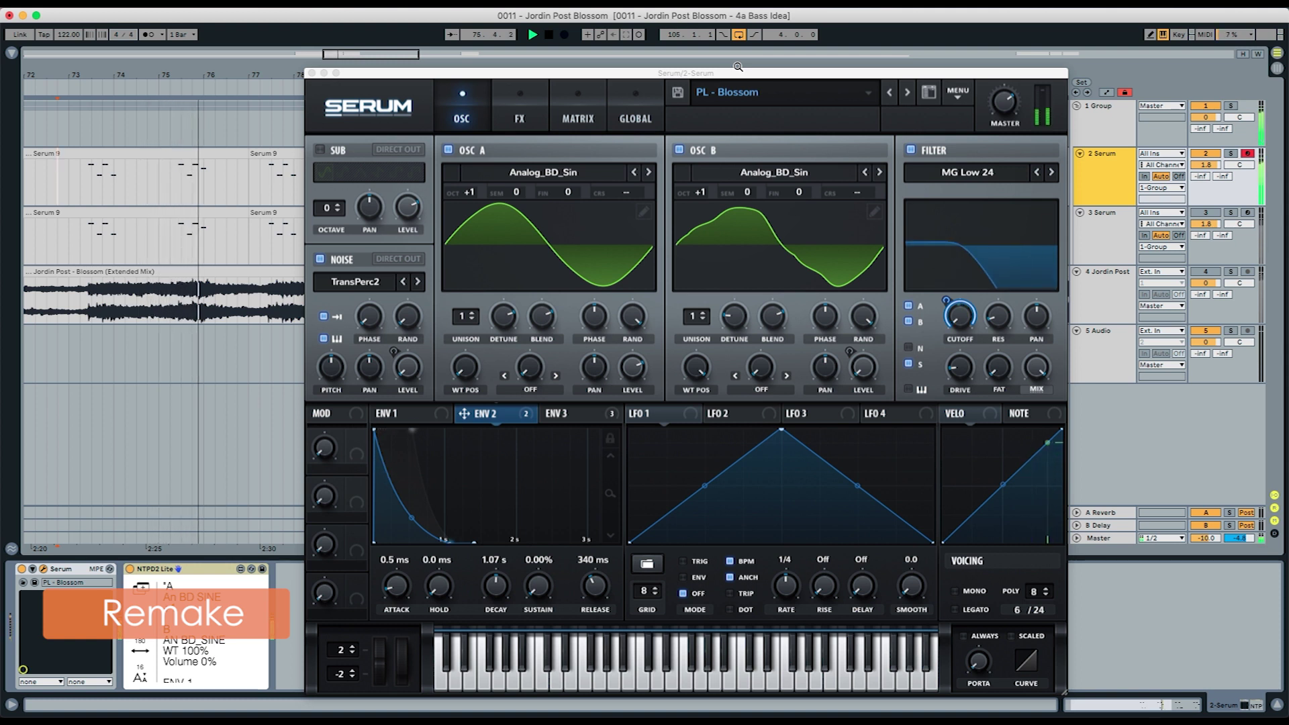
Play back the finished PL - Blossom pluck as a reference for the remake
{"action": "key", "text": "space"}
{"action": "key", "text": "space"}
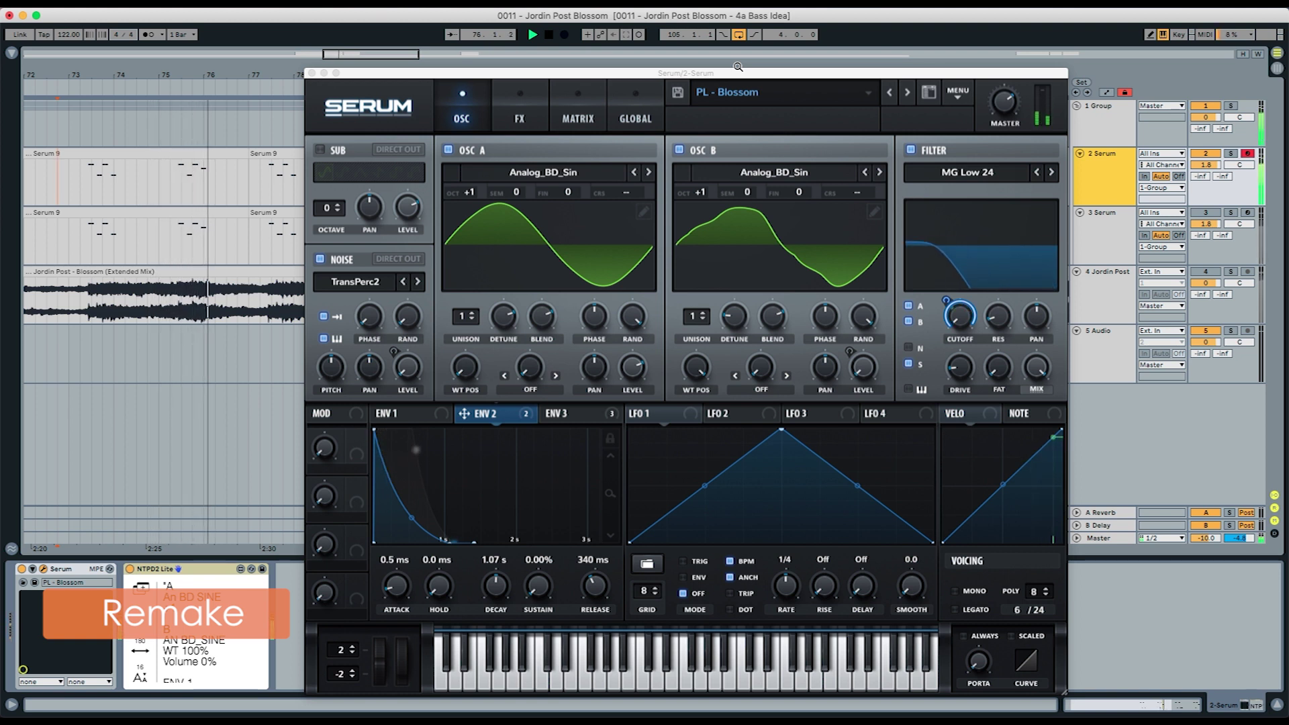
{"action": "key", "text": "space"}
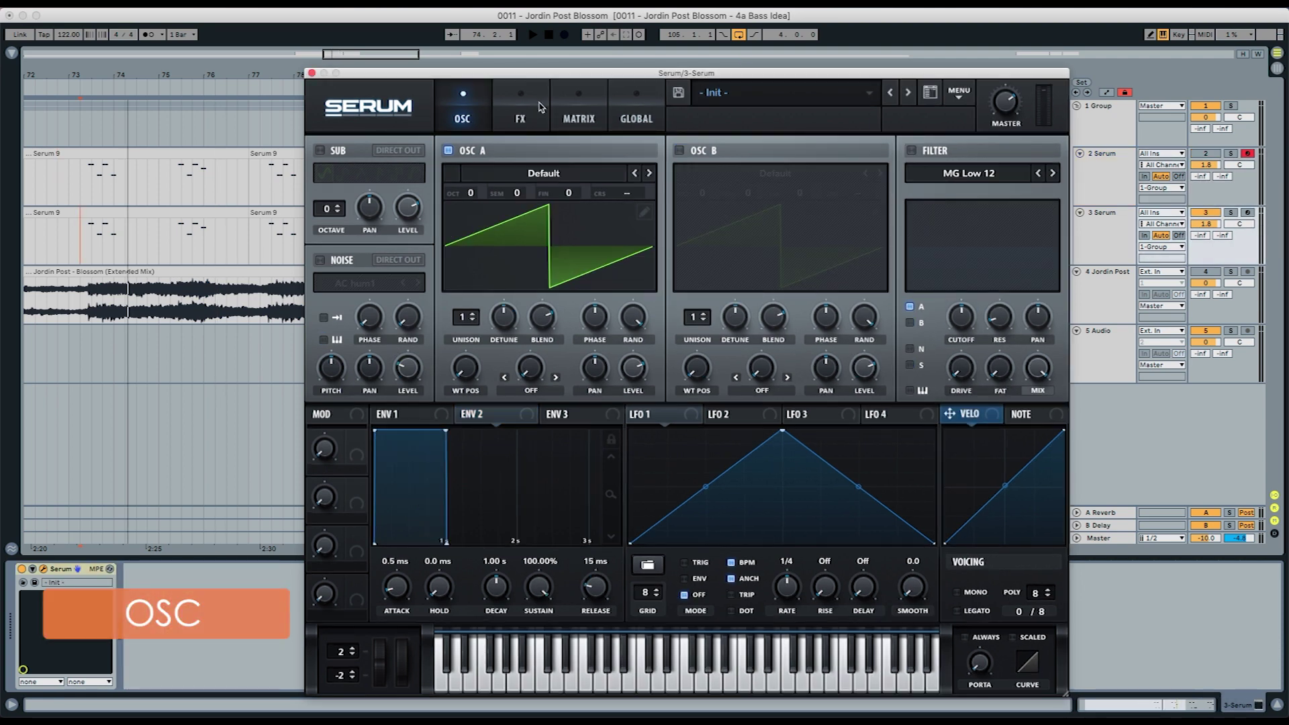
Load the Analog_BD_Sin wavetable into OSC A, then enable OSC B and load the same wavetable
{"action": "left_click", "coordinate": [566, 174]}
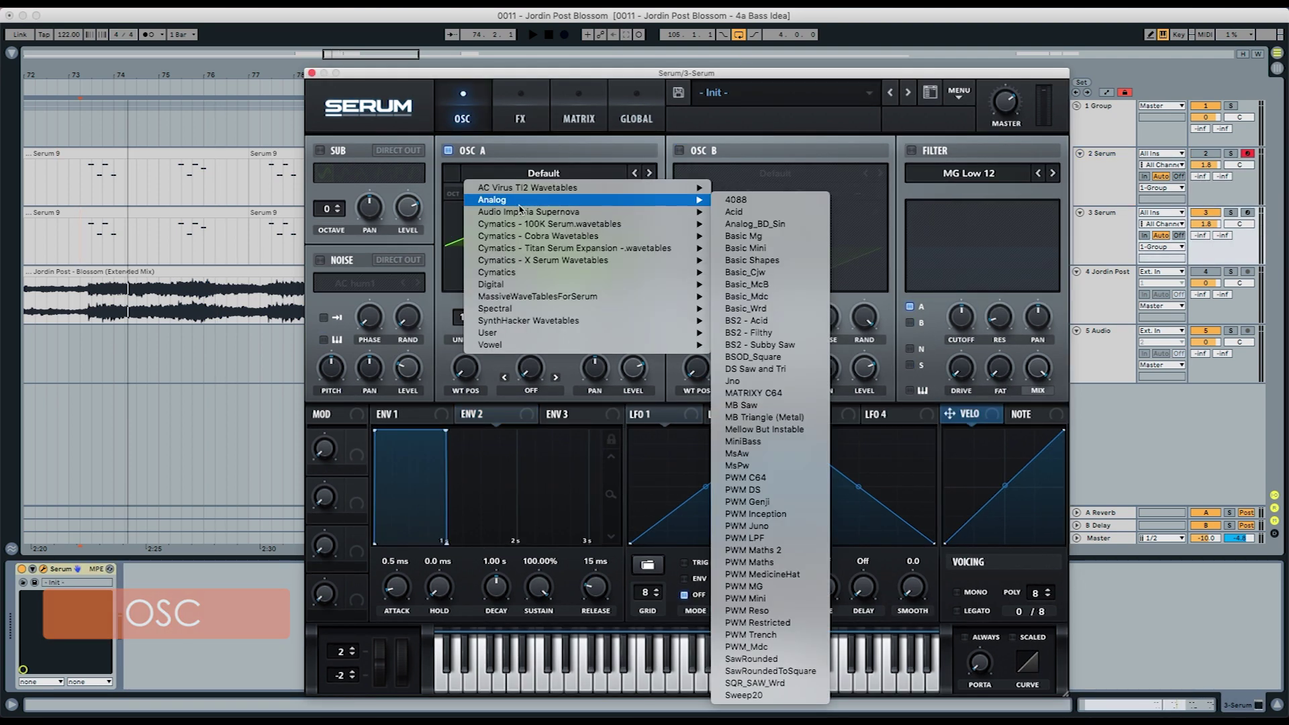
{"action": "mouse_move", "coordinate": [705, 200]}
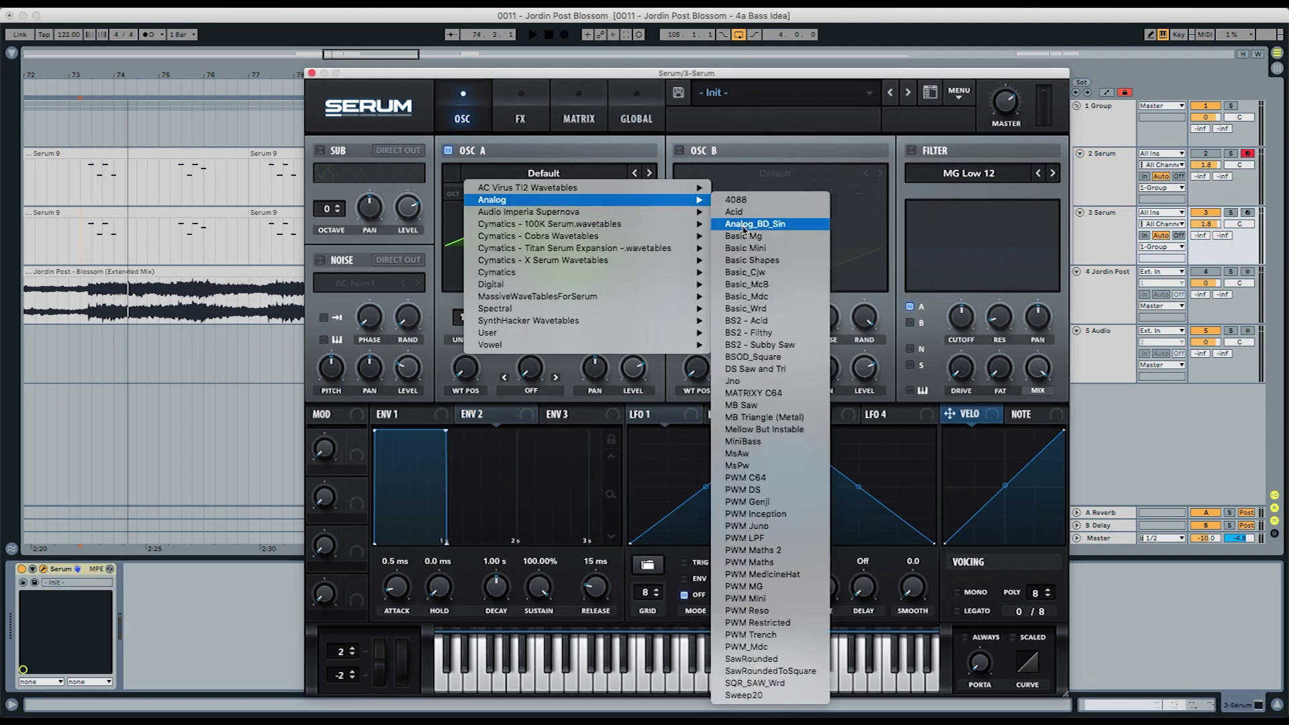
{"action": "left_click", "coordinate": [744, 227]}
{"action": "left_click", "coordinate": [679, 151]}
{"action": "left_click", "coordinate": [761, 174]}
{"action": "mouse_move", "coordinate": [806, 200]}
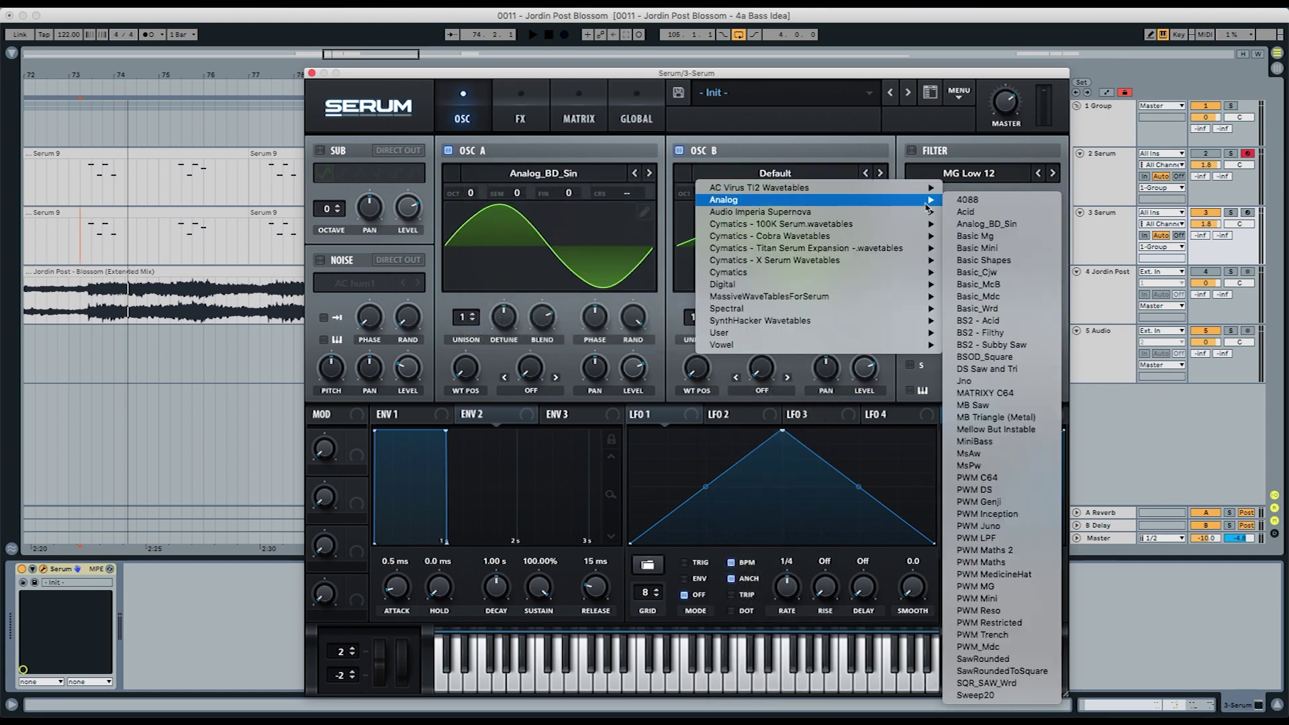
{"action": "left_click", "coordinate": [966, 225]}
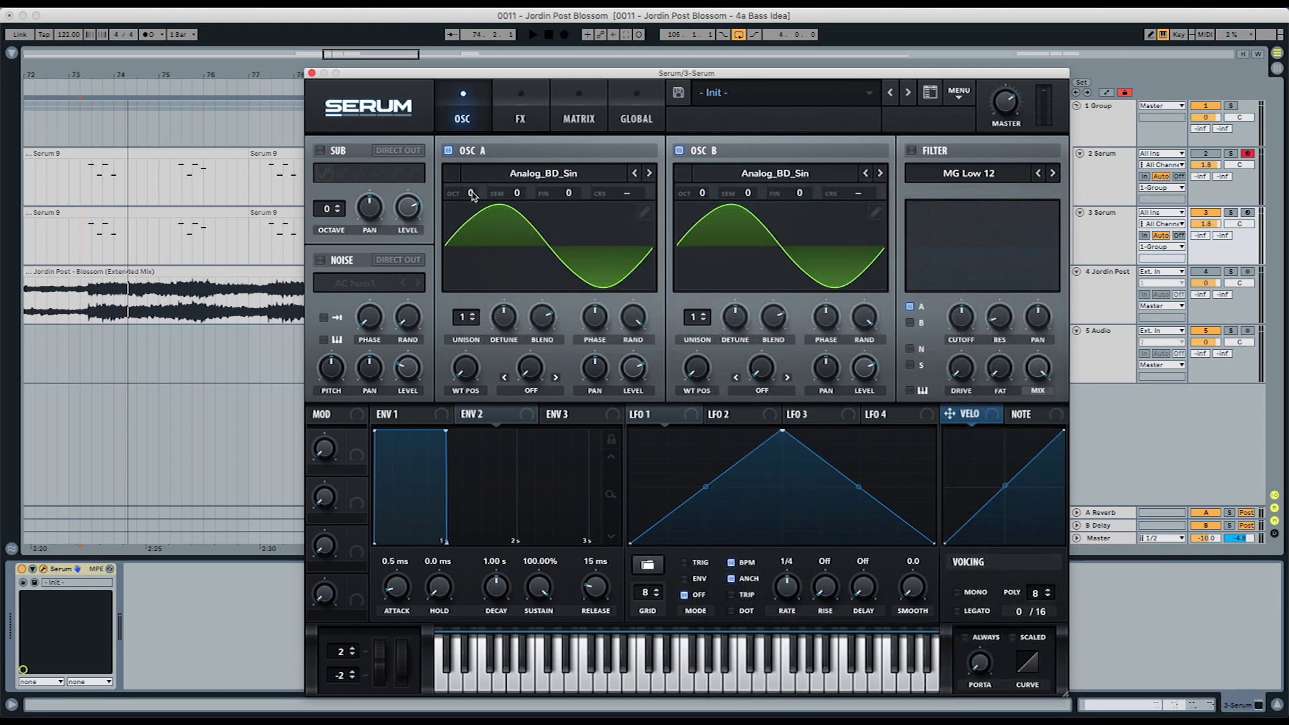
Set both oscillators to octave +1, turn OSC B's level all the way down, and audition the clip
{"action": "left_click_drag", "start_coordinate": [472, 196], "coordinate": [474, 182]}
{"action": "left_click_drag", "start_coordinate": [701, 201], "coordinate": [703, 184]}
{"action": "left_click_drag", "start_coordinate": [854, 369], "coordinate": [851, 518]}
{"action": "key", "text": "space"}
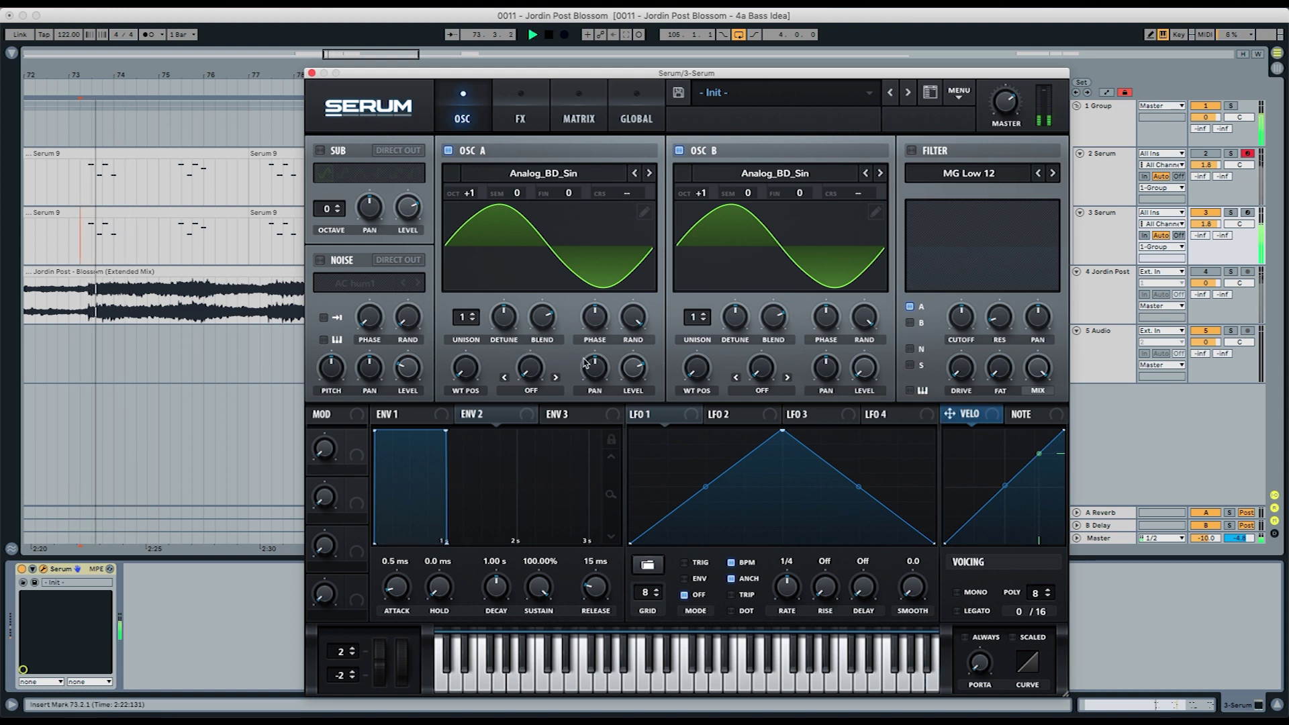
{"action": "key", "text": "space"}
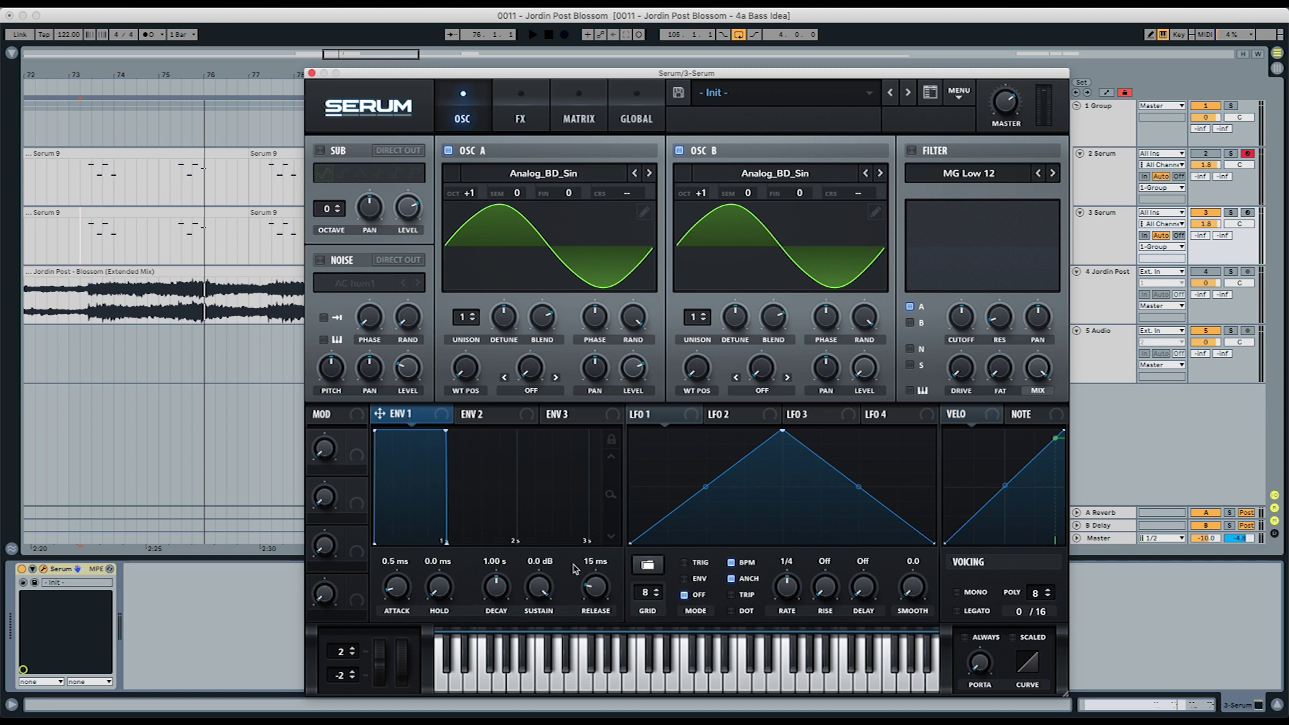
Set Env 1's release to about 371 ms and audition the clip
{"action": "left_click_drag", "start_coordinate": [582, 587], "coordinate": [594, 568]}
{"action": "key", "text": "space"}
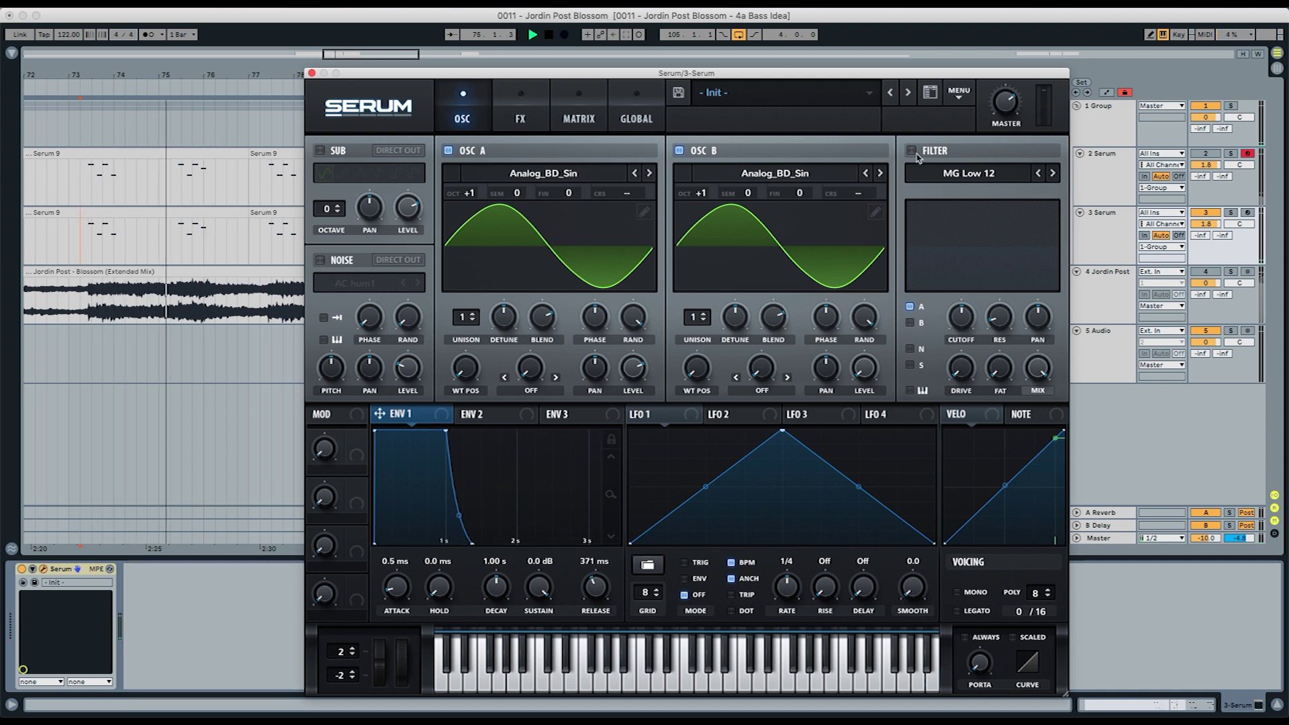
{"action": "key", "text": "space"}
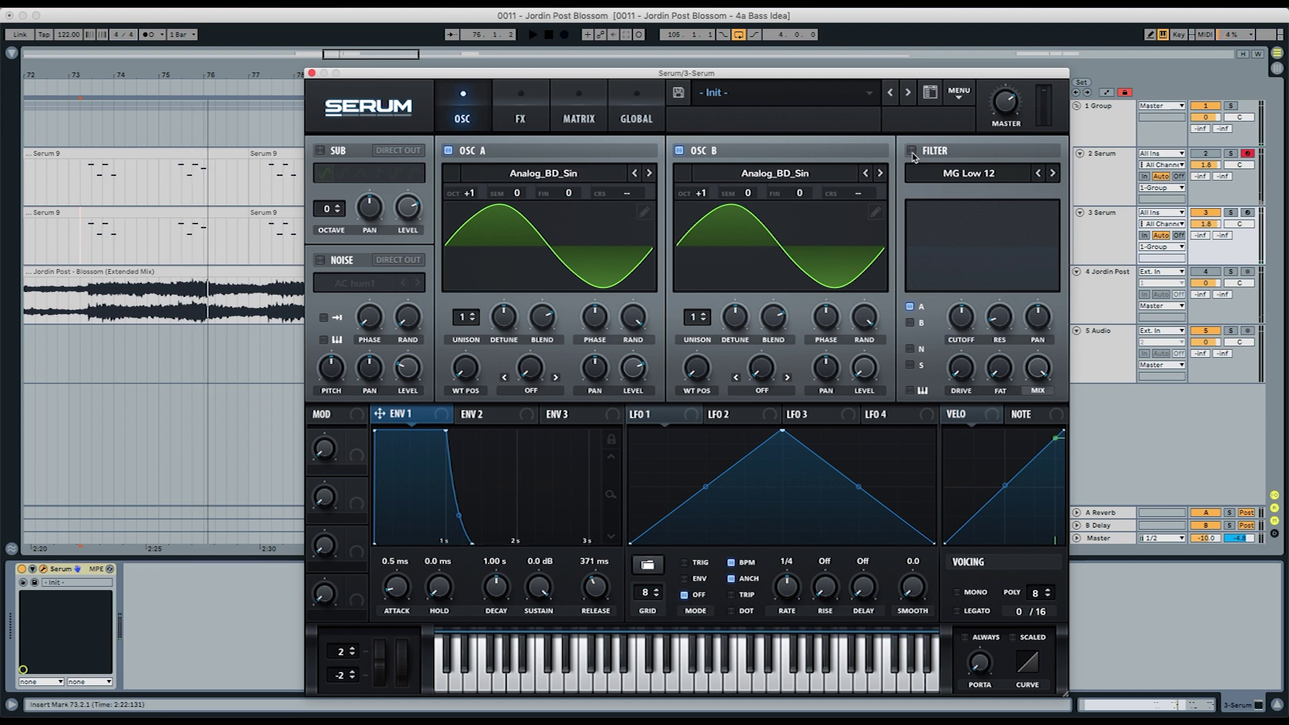
Enable the MG Low 12 filter, lower its cutoff, and assign Env 2 to modulate the cutoff
{"action": "left_click", "coordinate": [912, 151]}
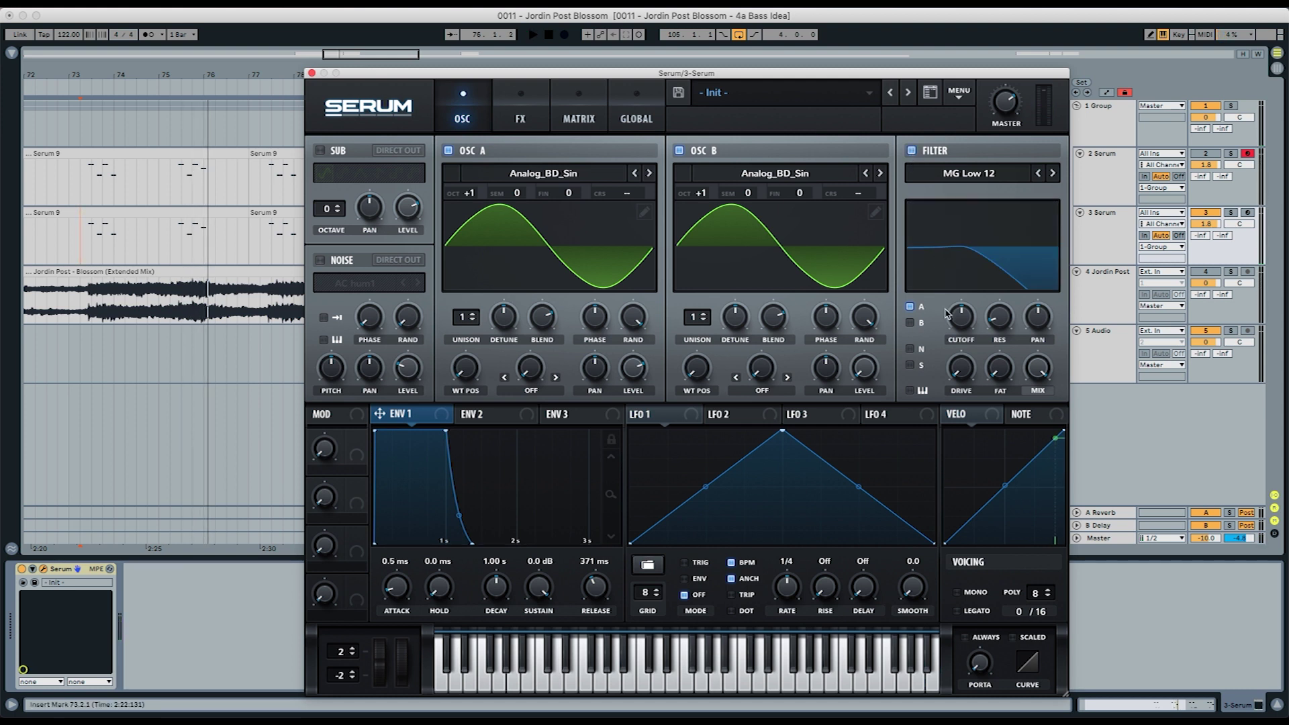
{"action": "left_click_drag", "start_coordinate": [960, 310], "coordinate": [938, 388]}
{"action": "left_click", "coordinate": [505, 416]}
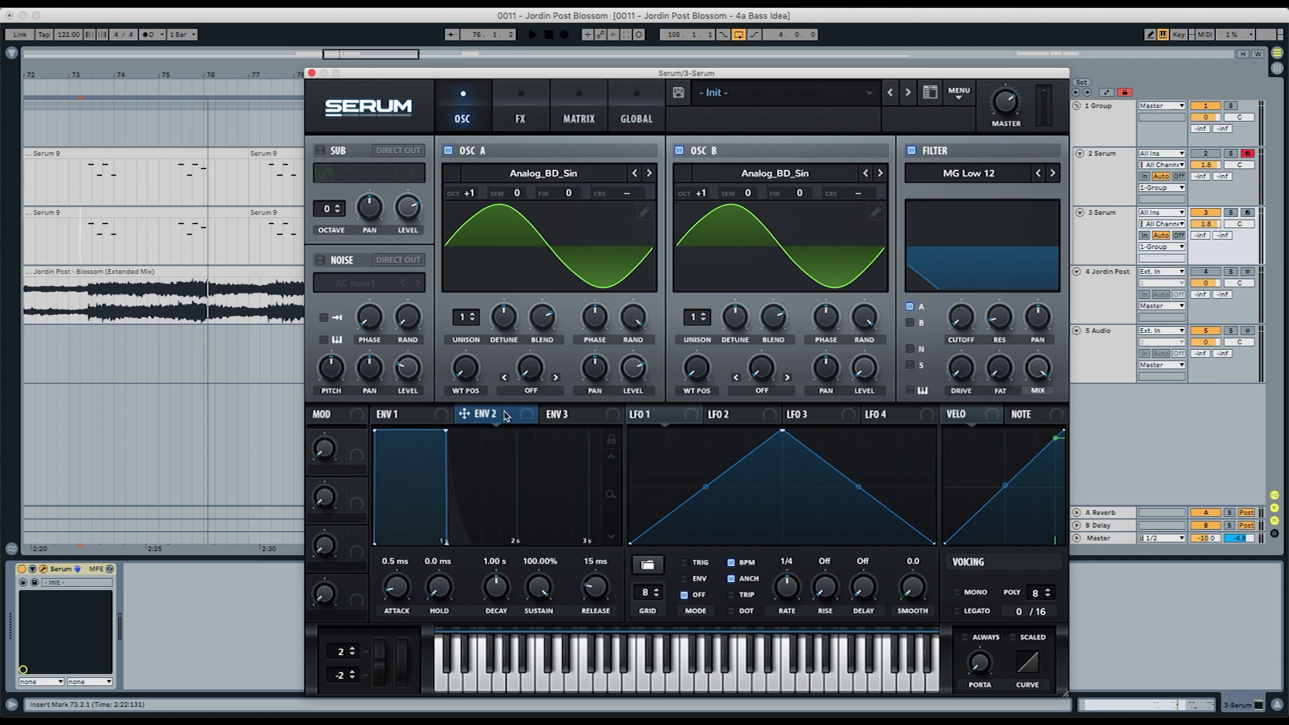
{"action": "left_click_drag", "start_coordinate": [524, 418], "coordinate": [945, 305]}
Set Env 2's sustain to 0%, decay to about 1.08 s and release to about 353 ms, and audition the filtered sound
{"action": "left_click_drag", "start_coordinate": [542, 586], "coordinate": [543, 668]}
{"action": "left_click_drag", "start_coordinate": [510, 601], "coordinate": [510, 598]}
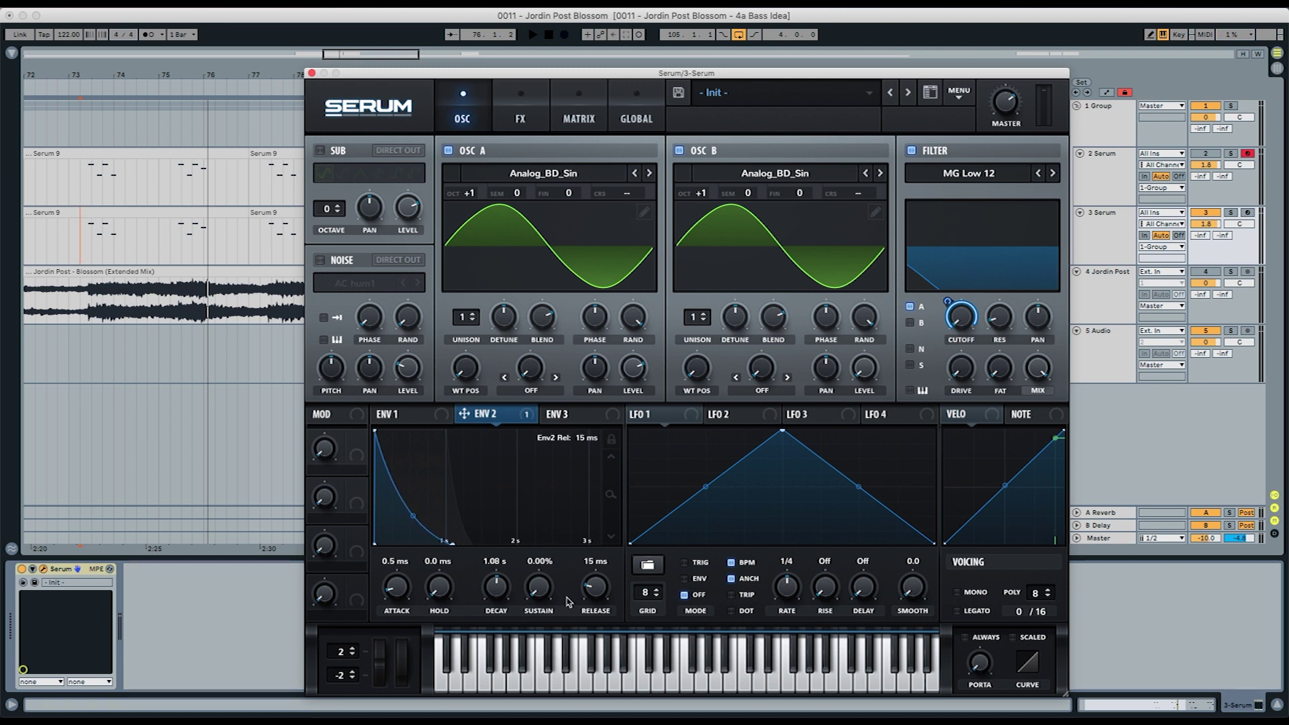
{"action": "mouse_move", "coordinate": [593, 592]}
{"action": "left_mouse_down"}
{"action": "mouse_move", "coordinate": [594, 563]}
{"action": "mouse_move", "coordinate": [591, 581]}
{"action": "left_mouse_up"}
{"action": "key", "text": "space"}
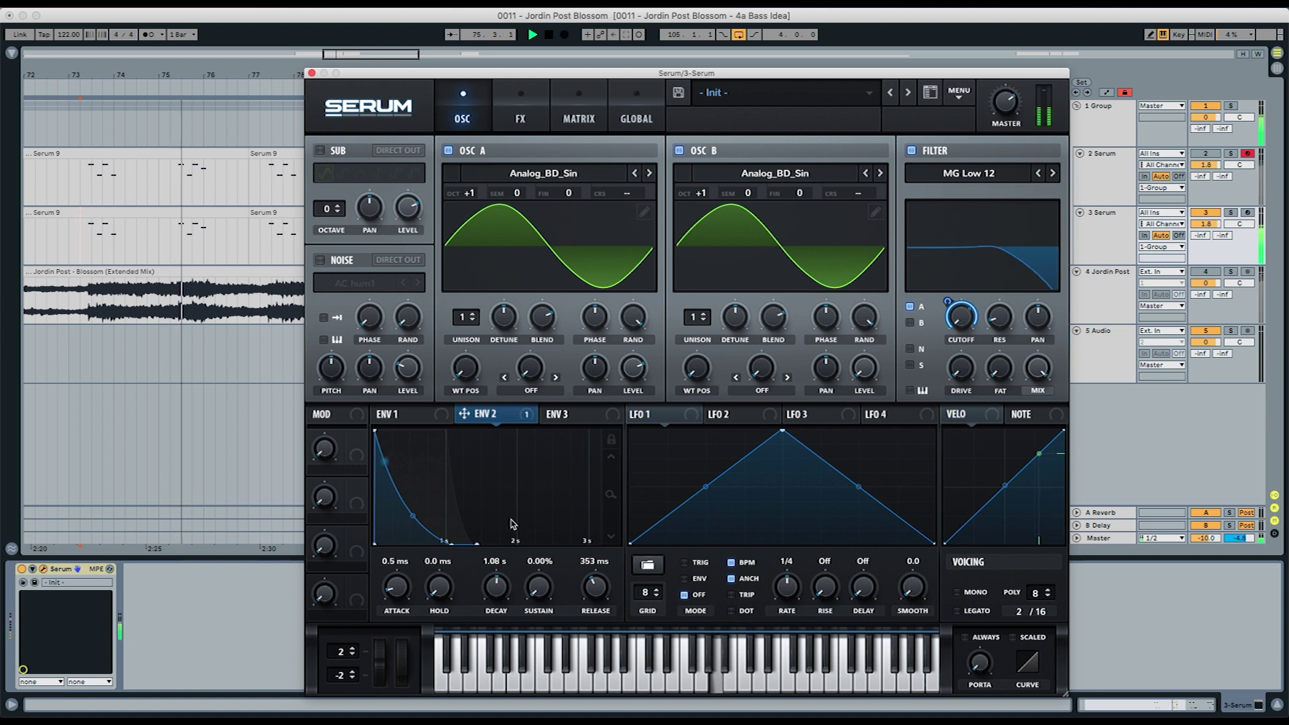
{"action": "key", "text": "space"}
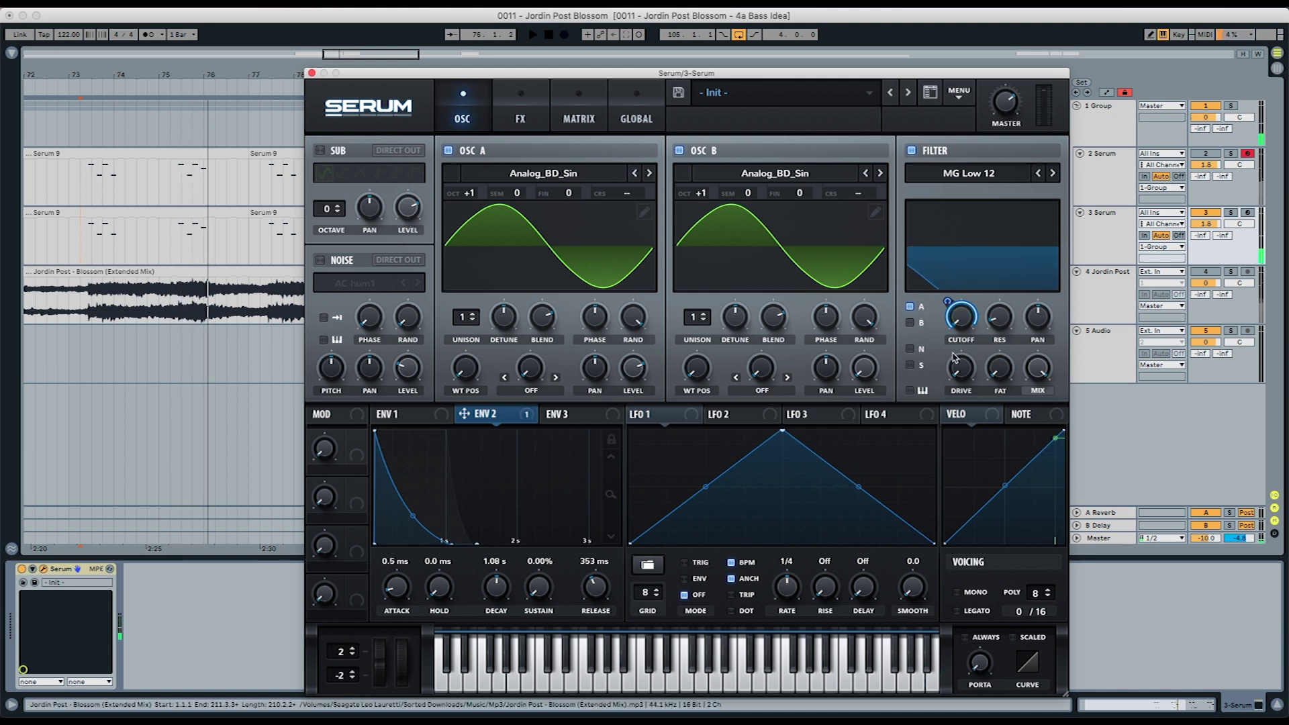
Raise the oscillator filter's drive slightly and audition the clip
{"action": "mouse_move", "coordinate": [956, 357]}
{"action": "left_click_drag", "start_coordinate": [956, 357], "coordinate": [958, 343]}
{"action": "key", "text": "space"}
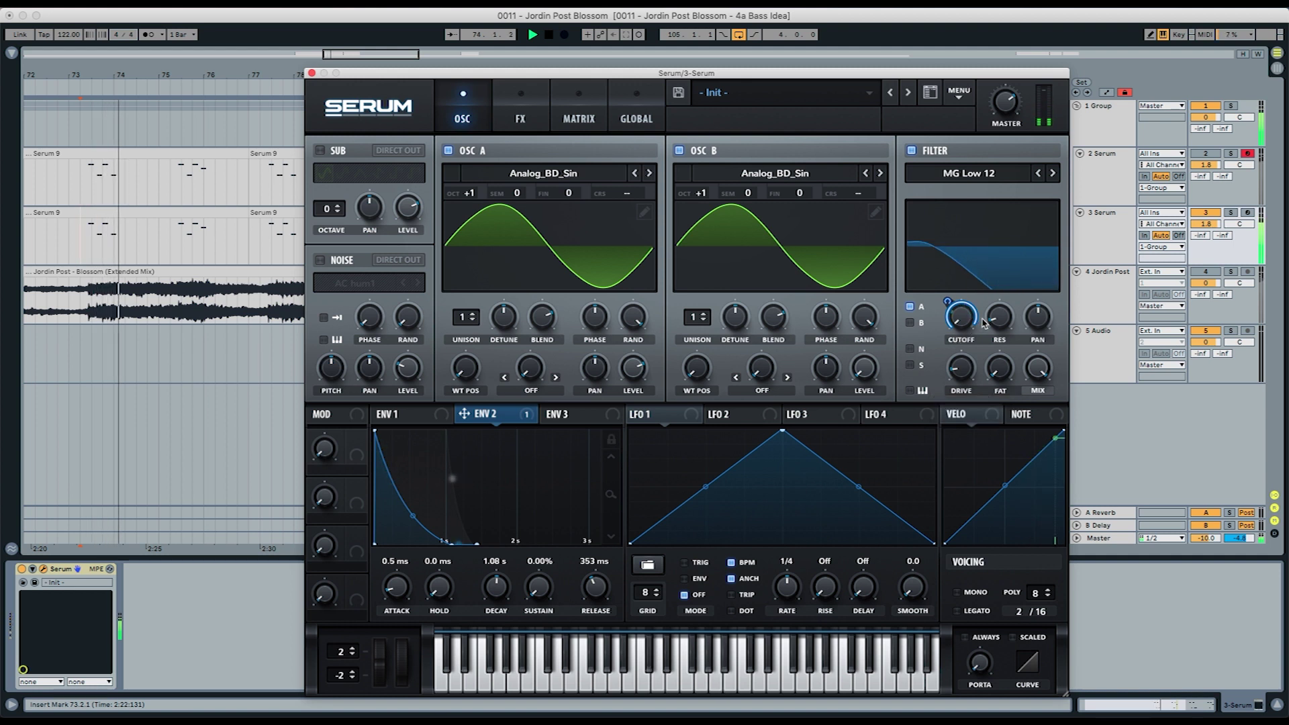
{"action": "key", "text": "space"}
{"action": "mouse_move", "coordinate": [996, 322]}
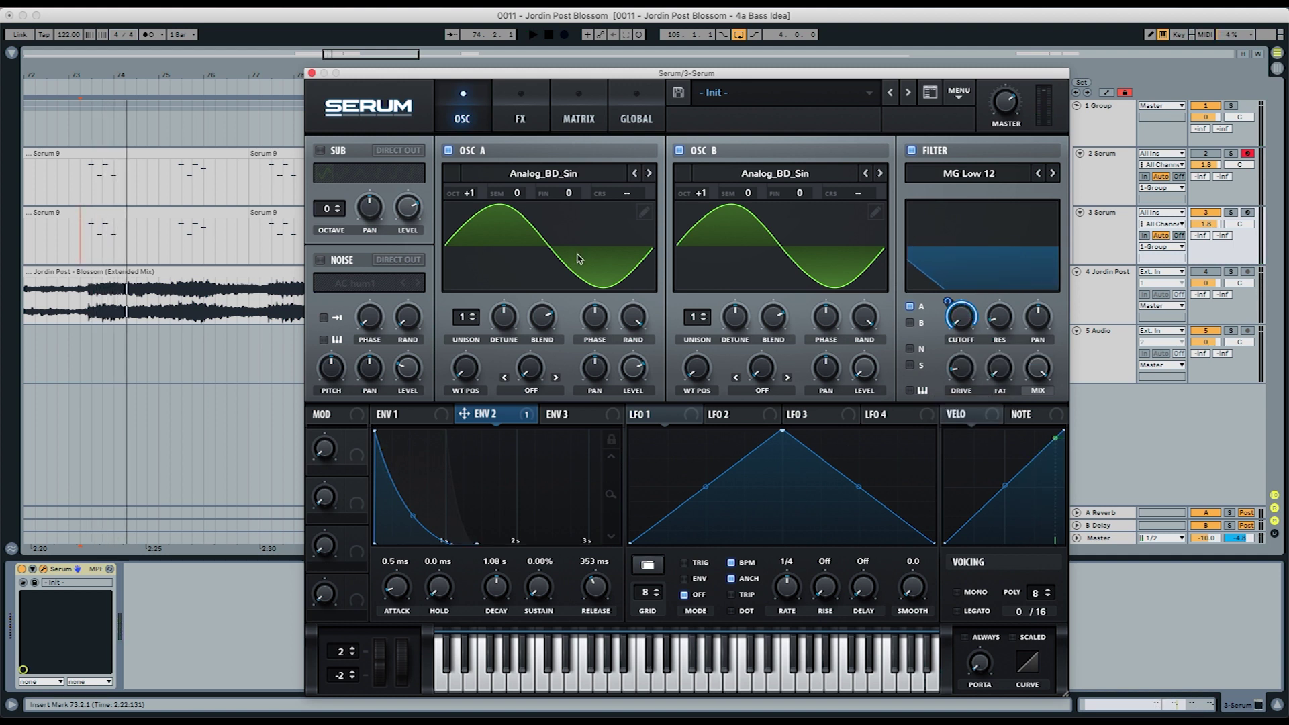
Enable the Tube Distortion effect, place it first in the effects chain, set its drive to 72%, and audition the result
{"action": "left_click", "coordinate": [500, 127]}
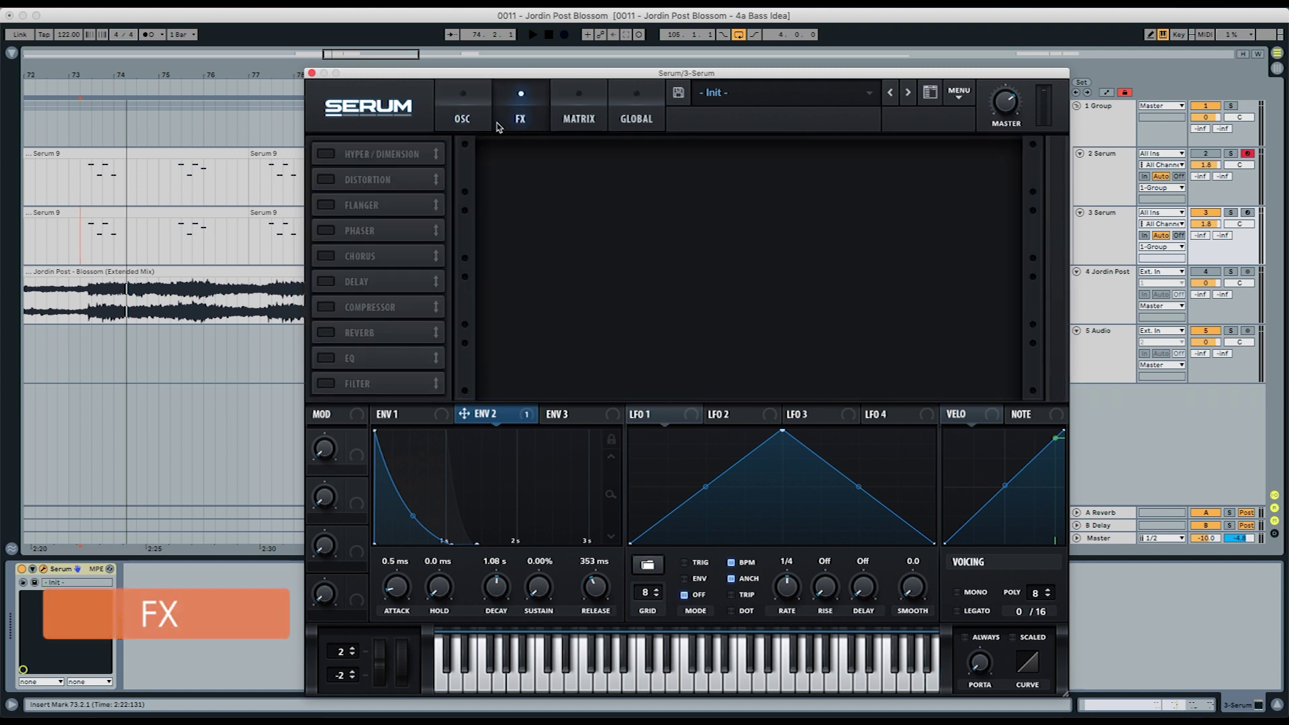
{"action": "left_click", "coordinate": [328, 178]}
{"action": "left_click_drag", "start_coordinate": [361, 179], "coordinate": [369, 151]}
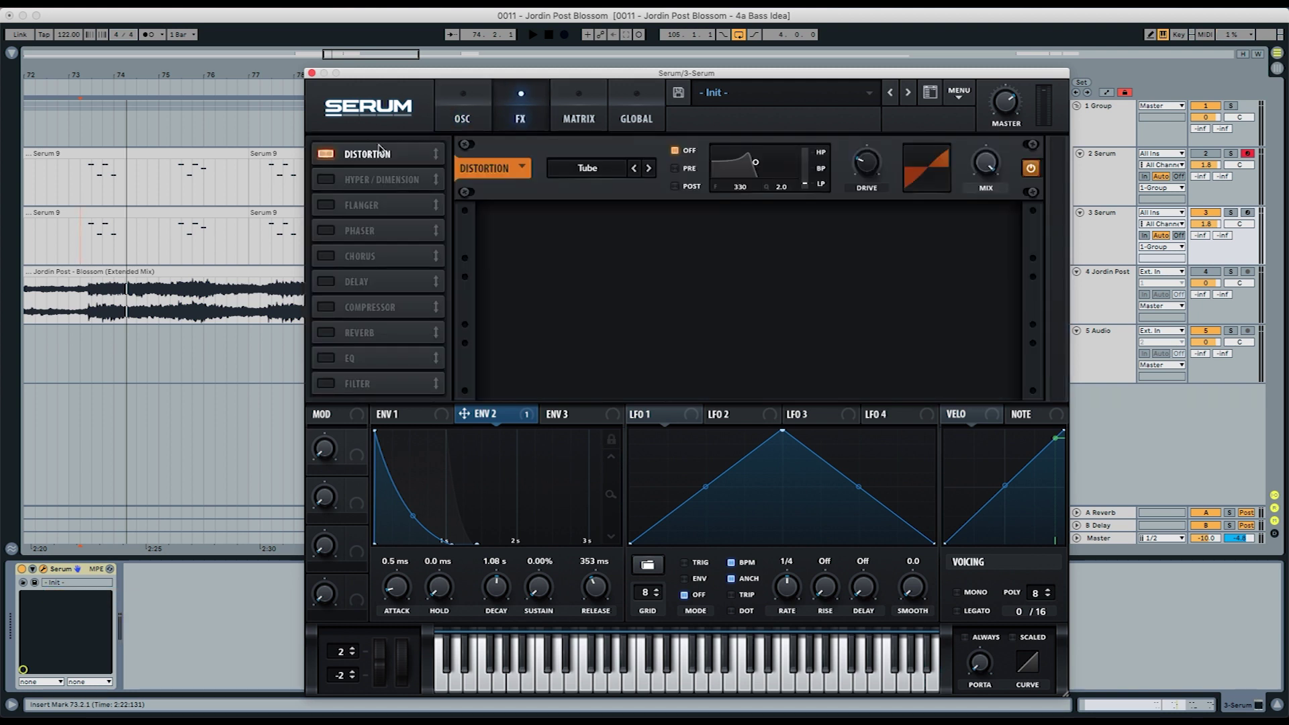
{"action": "left_click_drag", "start_coordinate": [866, 167], "coordinate": [873, 115]}
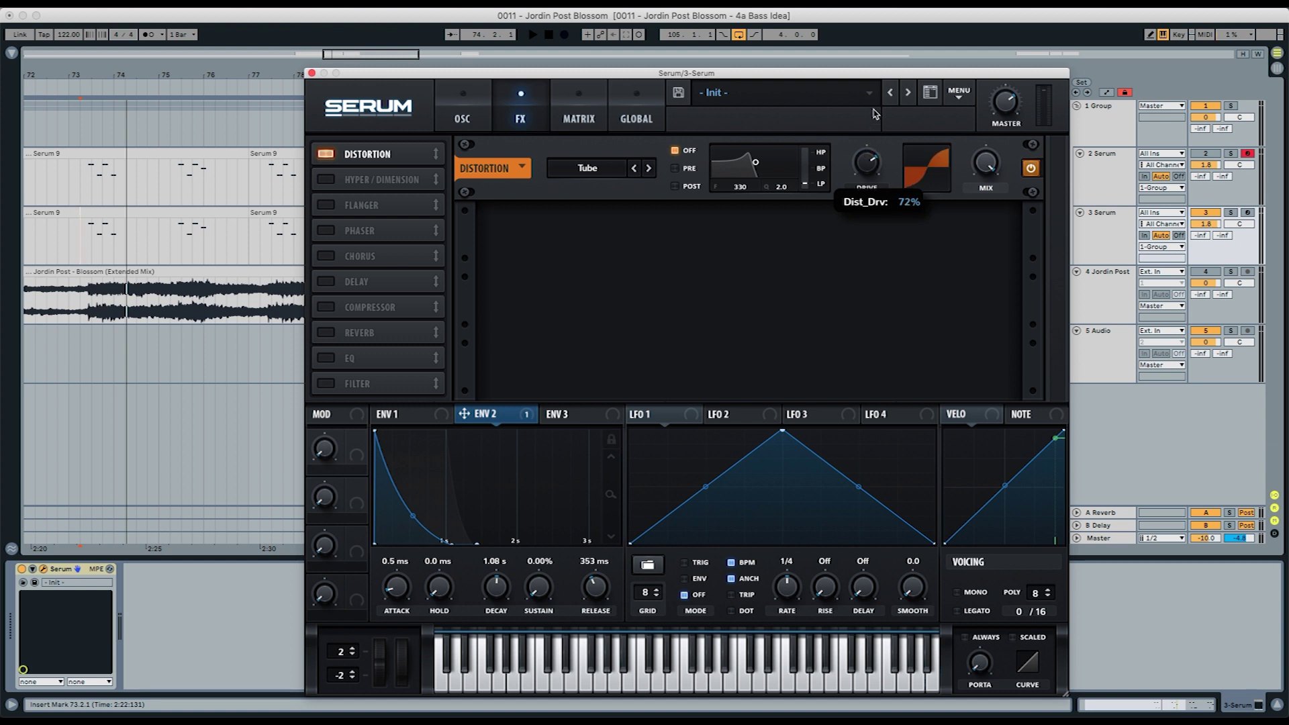
{"action": "key", "text": "space"}
{"action": "key", "text": "space"}
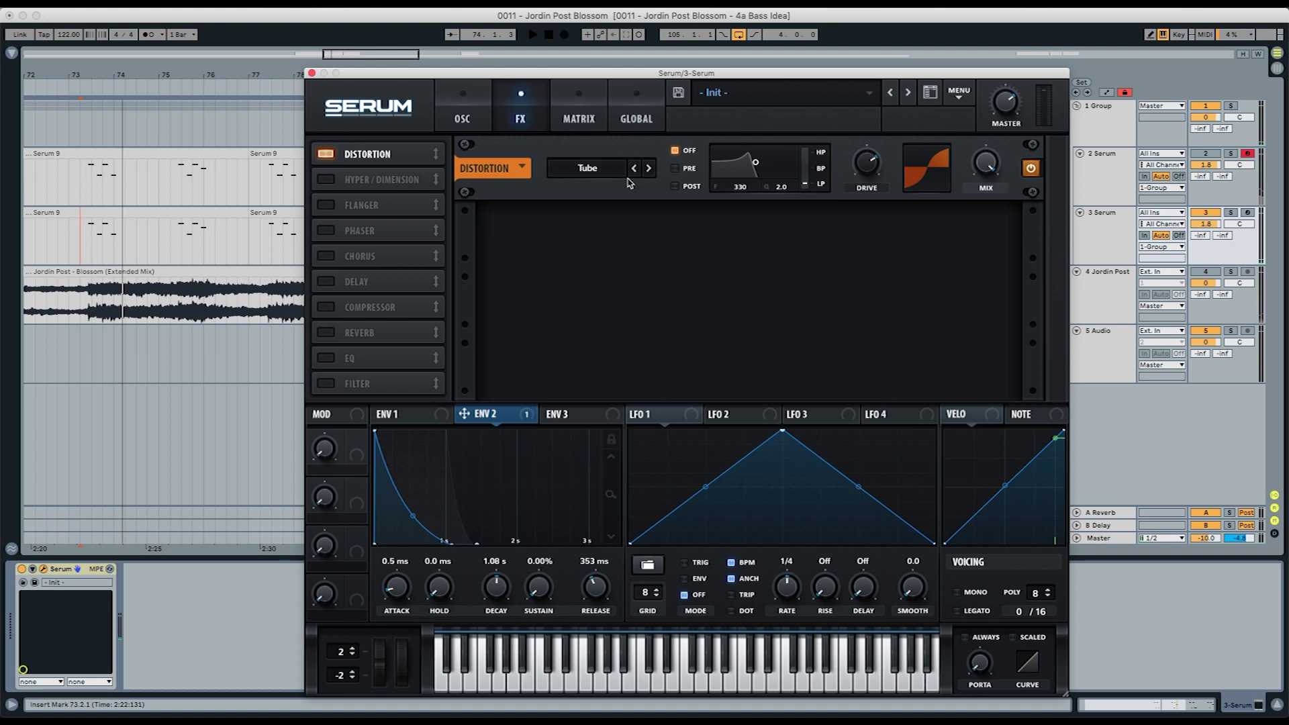
{"action": "key", "text": "space"}
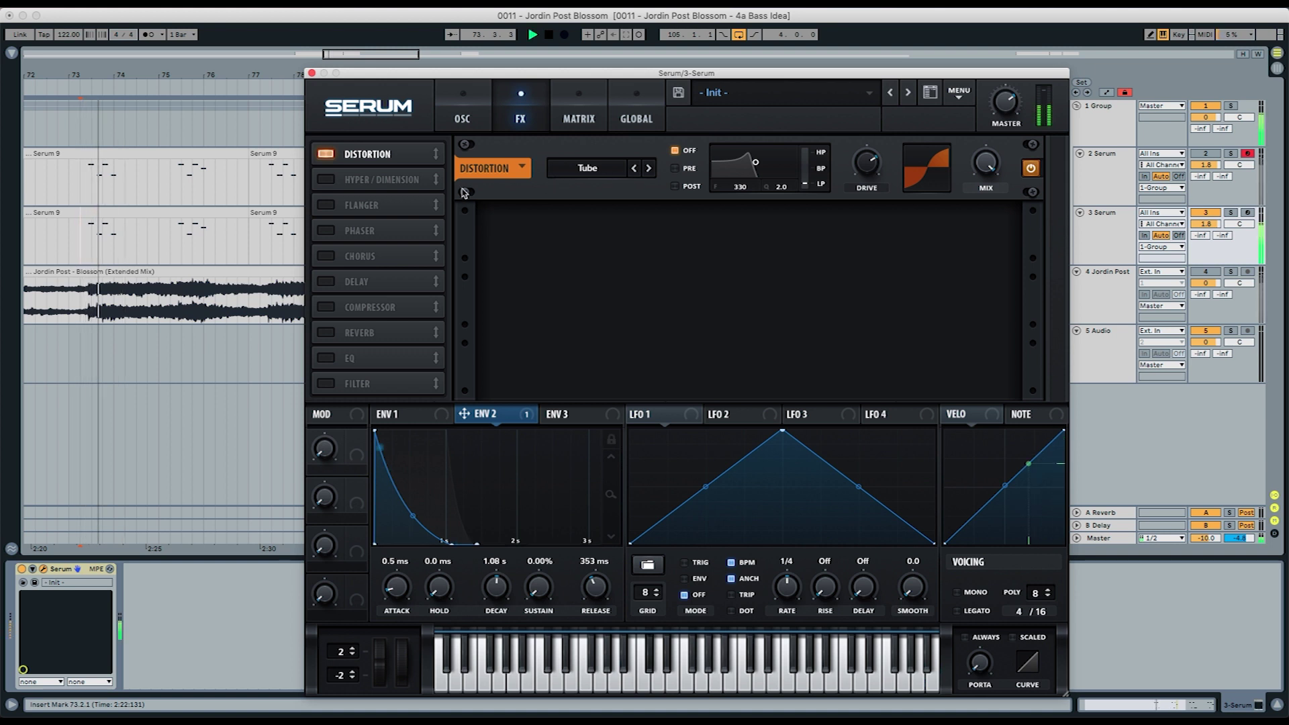
Enable the Filter effect, place it directly after Distortion, and set its type to MG Low 24
{"action": "left_click", "coordinate": [333, 383]}
{"action": "left_click_drag", "start_coordinate": [339, 383], "coordinate": [358, 179]}
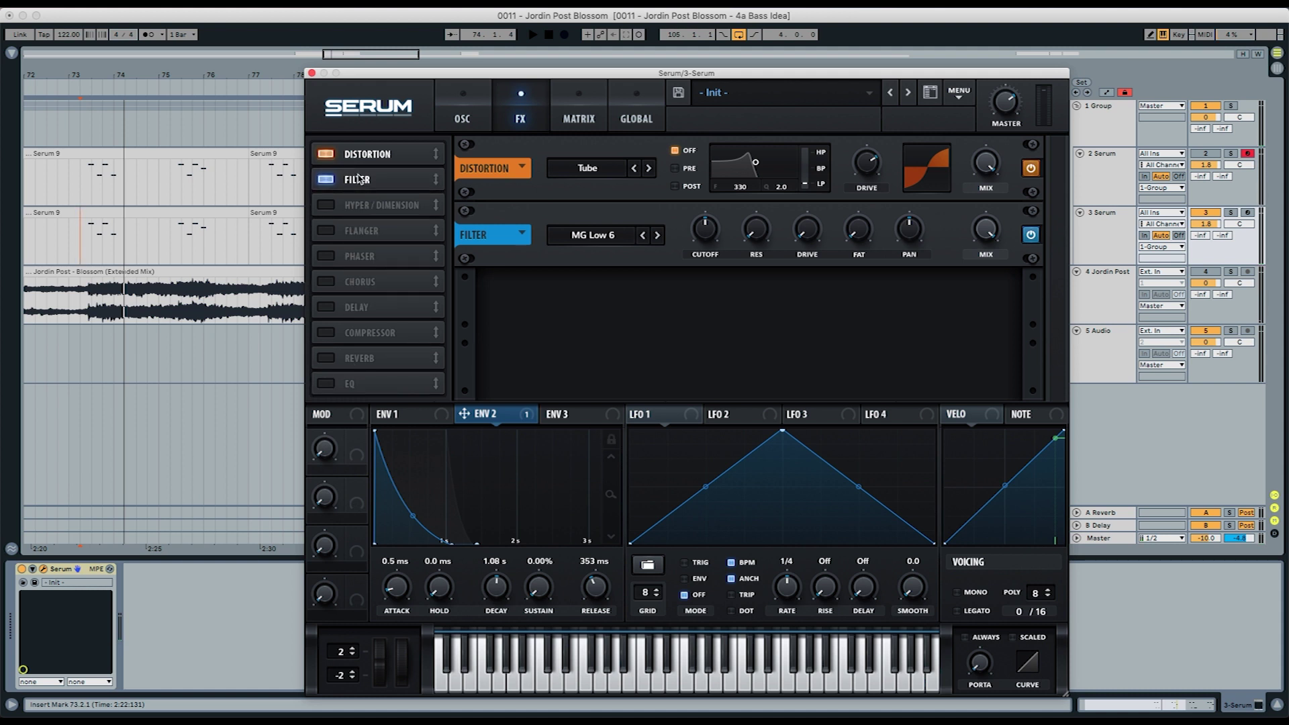
{"action": "left_click", "coordinate": [657, 236]}
{"action": "left_click", "coordinate": [657, 236]}
{"action": "left_click", "coordinate": [658, 236]}
Lower the FX filter's cutoff, modulate it with Env 2 by about 61, and audition the clip
{"action": "left_click_drag", "start_coordinate": [701, 228], "coordinate": [696, 252]}
{"action": "left_click_drag", "start_coordinate": [527, 420], "coordinate": [694, 222]}
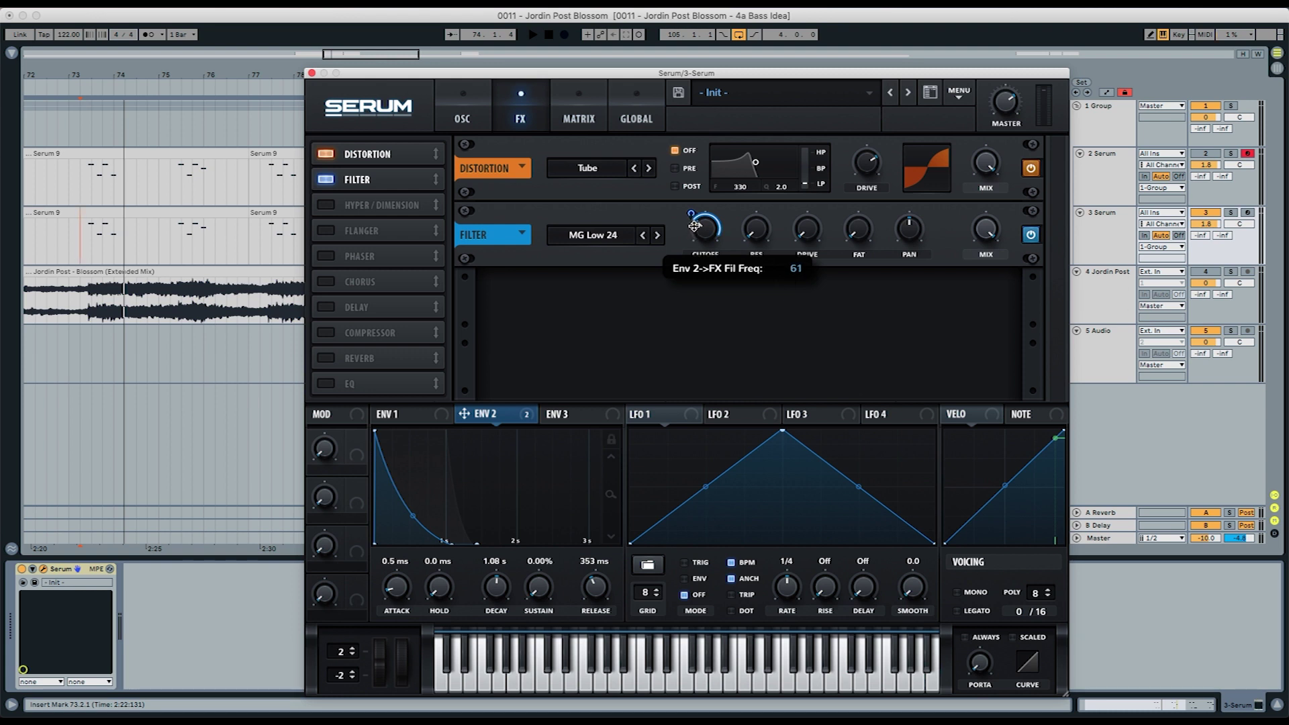
{"action": "left_click_drag", "start_coordinate": [695, 225], "coordinate": [694, 225]}
{"action": "key", "text": "space"}
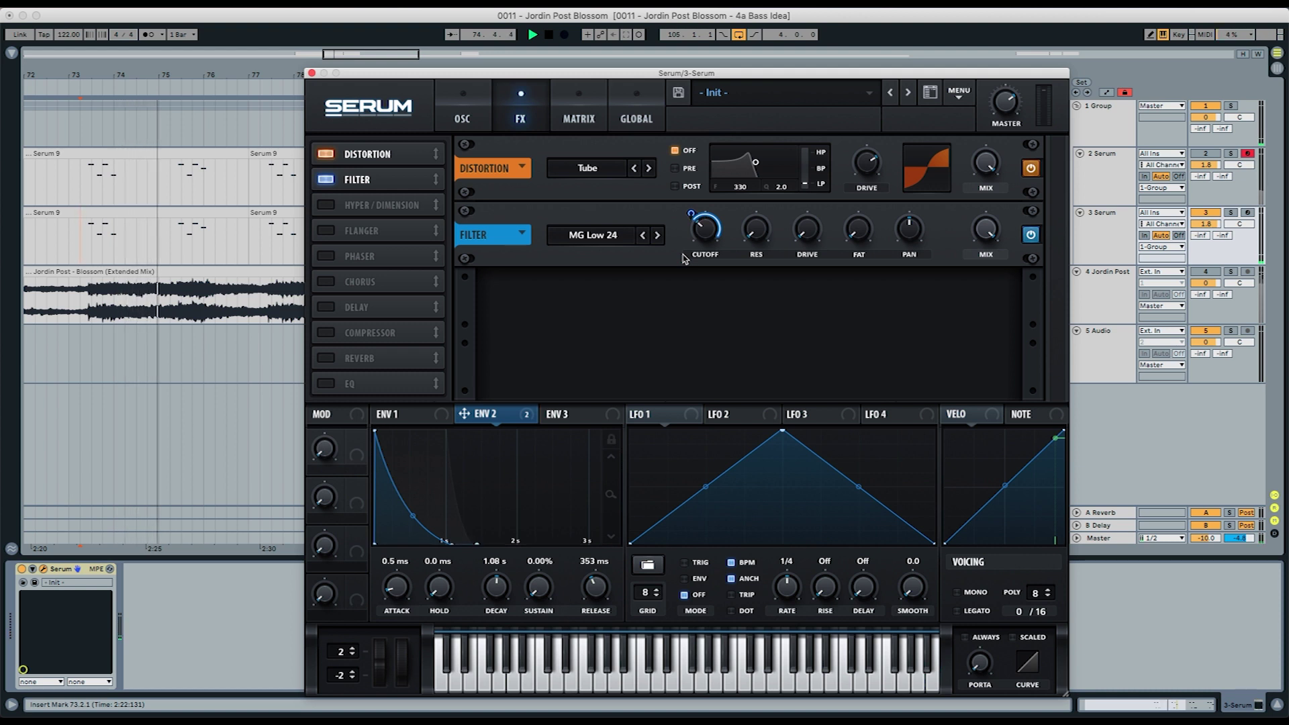
{"action": "key", "text": "space"}
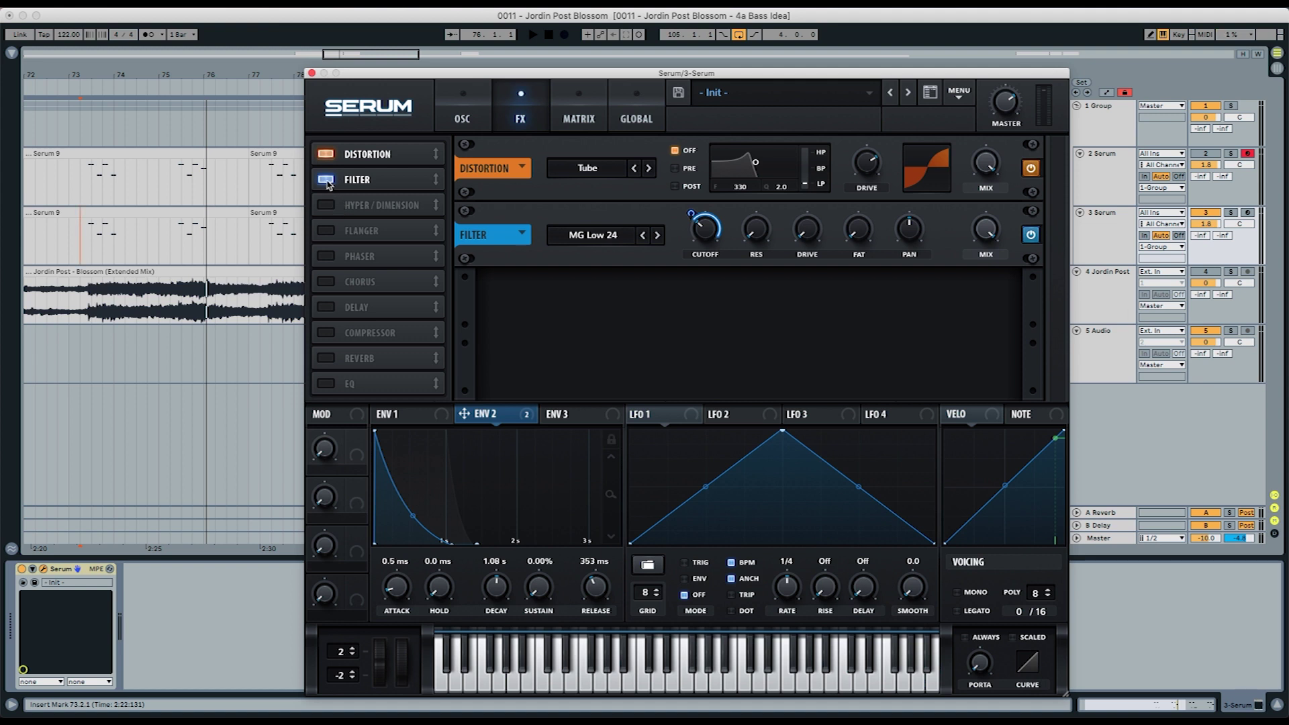
Enable the Chorus effect, place it directly after the Filter, and reduce its mix
{"action": "left_click", "coordinate": [343, 291]}
{"action": "left_click_drag", "start_coordinate": [349, 286], "coordinate": [422, 209]}
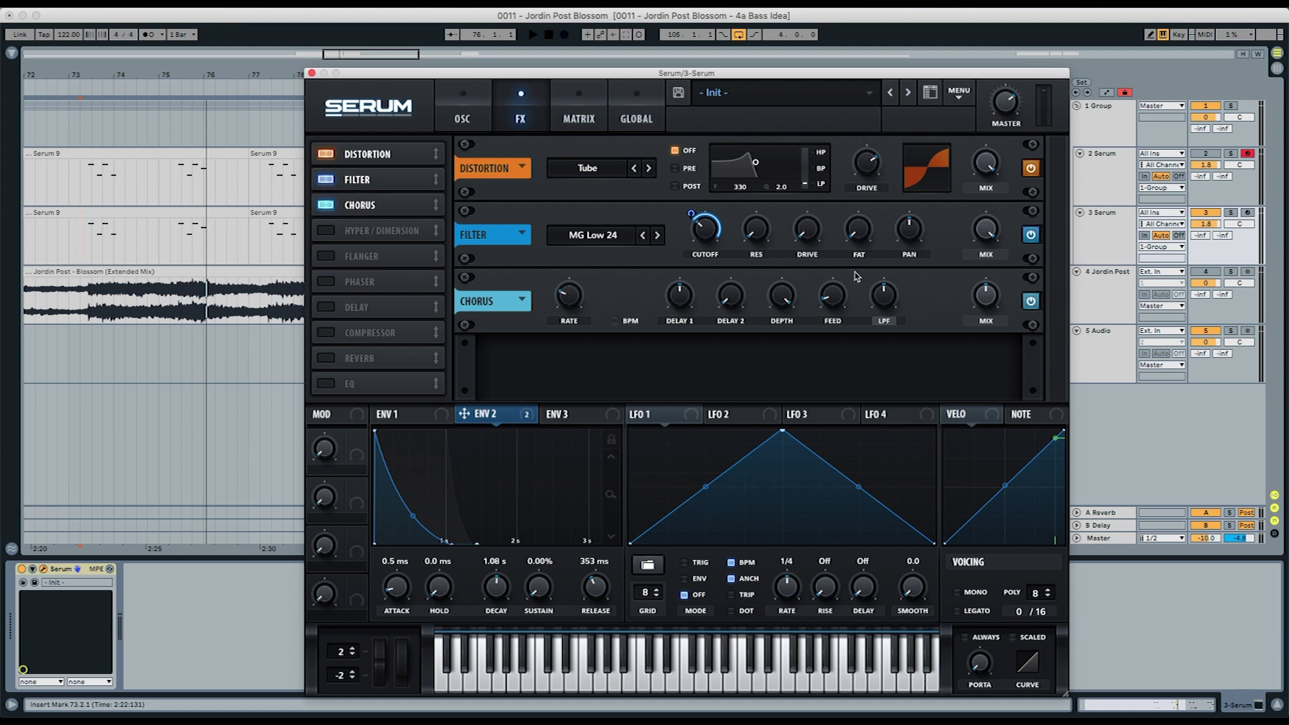
{"action": "left_click_drag", "start_coordinate": [982, 294], "coordinate": [978, 313]}
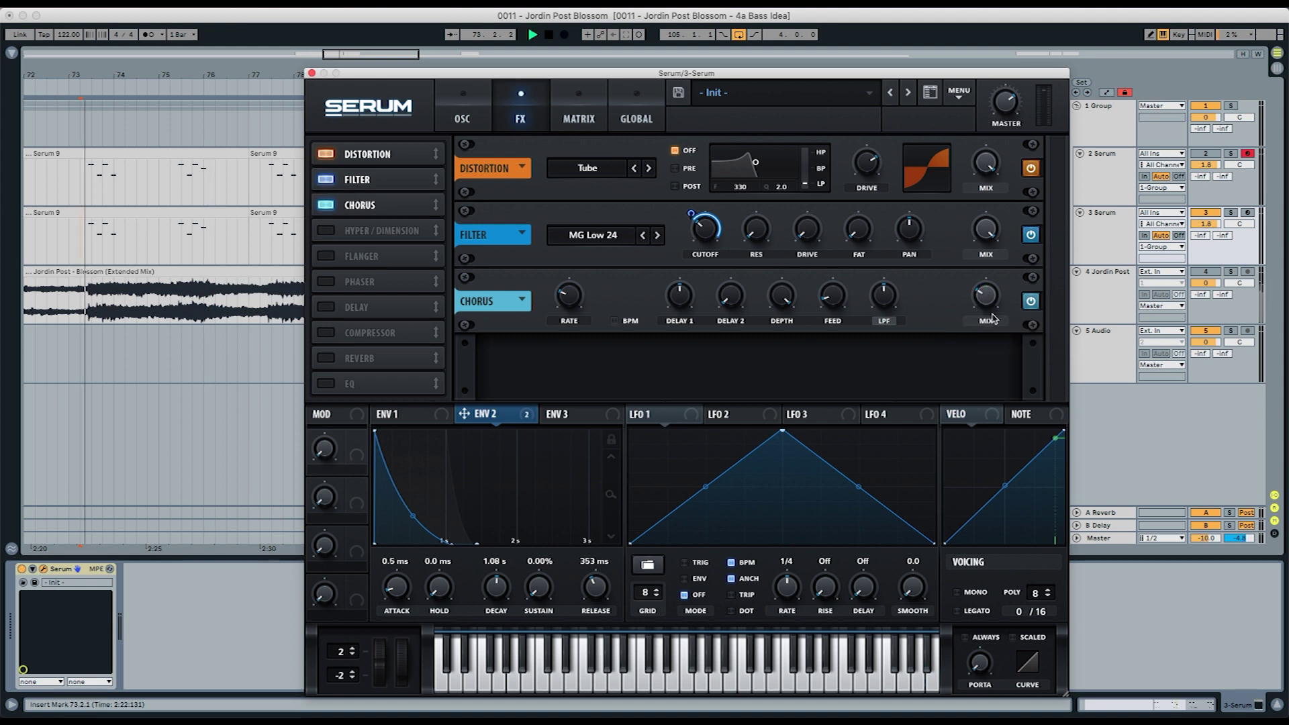
Compare the clip's sound with the Chorus bypassed and switched back on
{"action": "left_click", "coordinate": [1030, 301]}
{"action": "key", "text": "space"}
{"action": "key", "text": "space"}
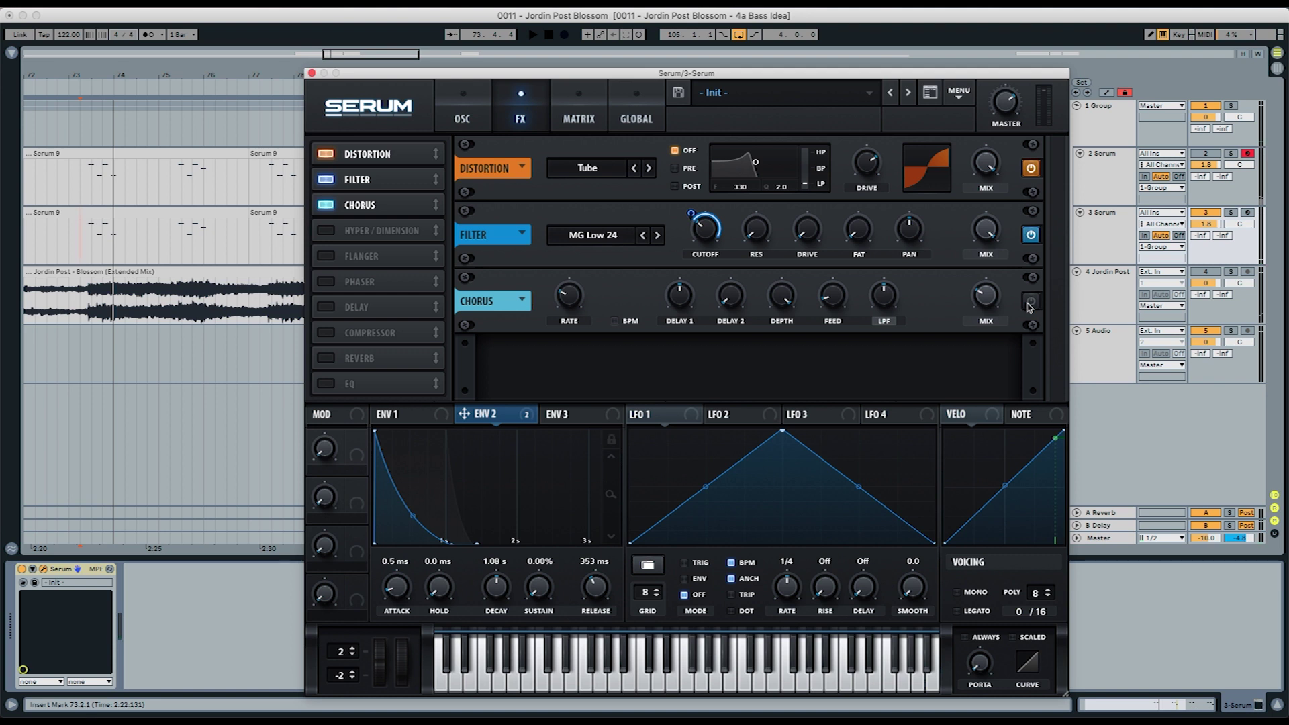
{"action": "left_click", "coordinate": [1030, 303]}
{"action": "key", "text": "space"}
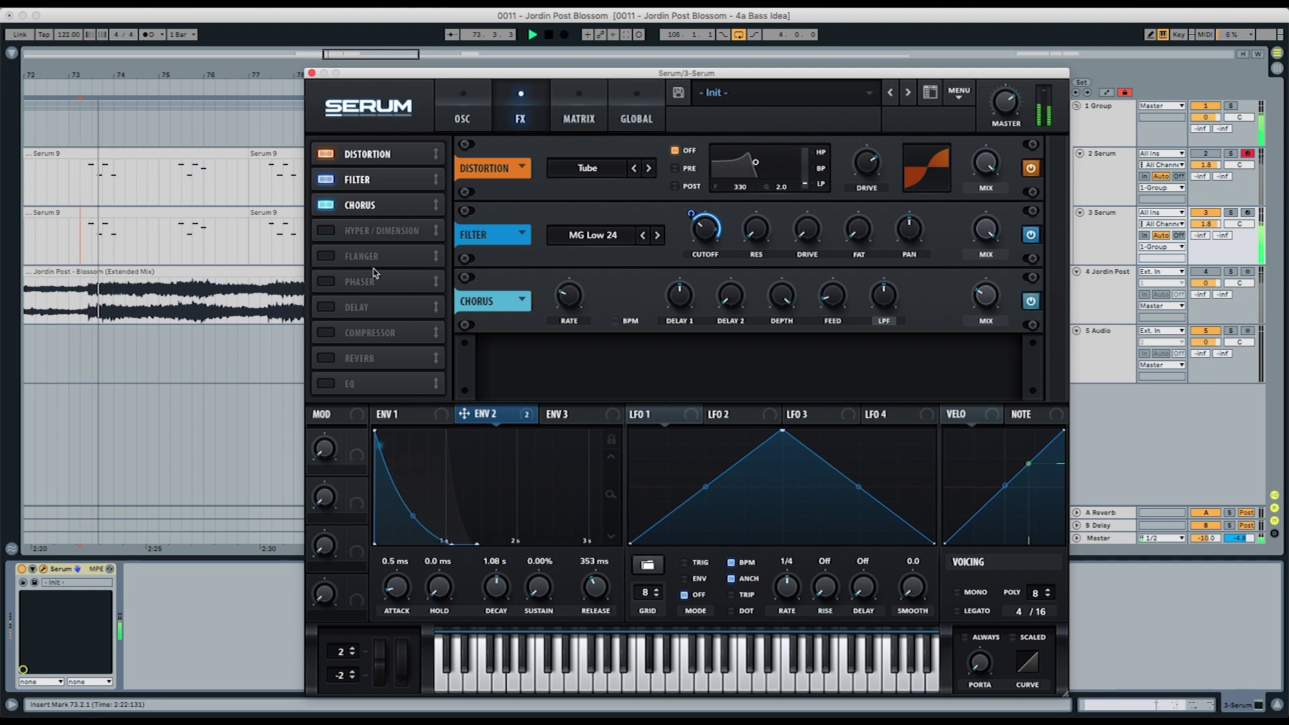
Enable the Hall Reverb after Chorus, set its mix to 38%, audition it, and turn its low cut down
{"action": "left_click", "coordinate": [343, 366]}
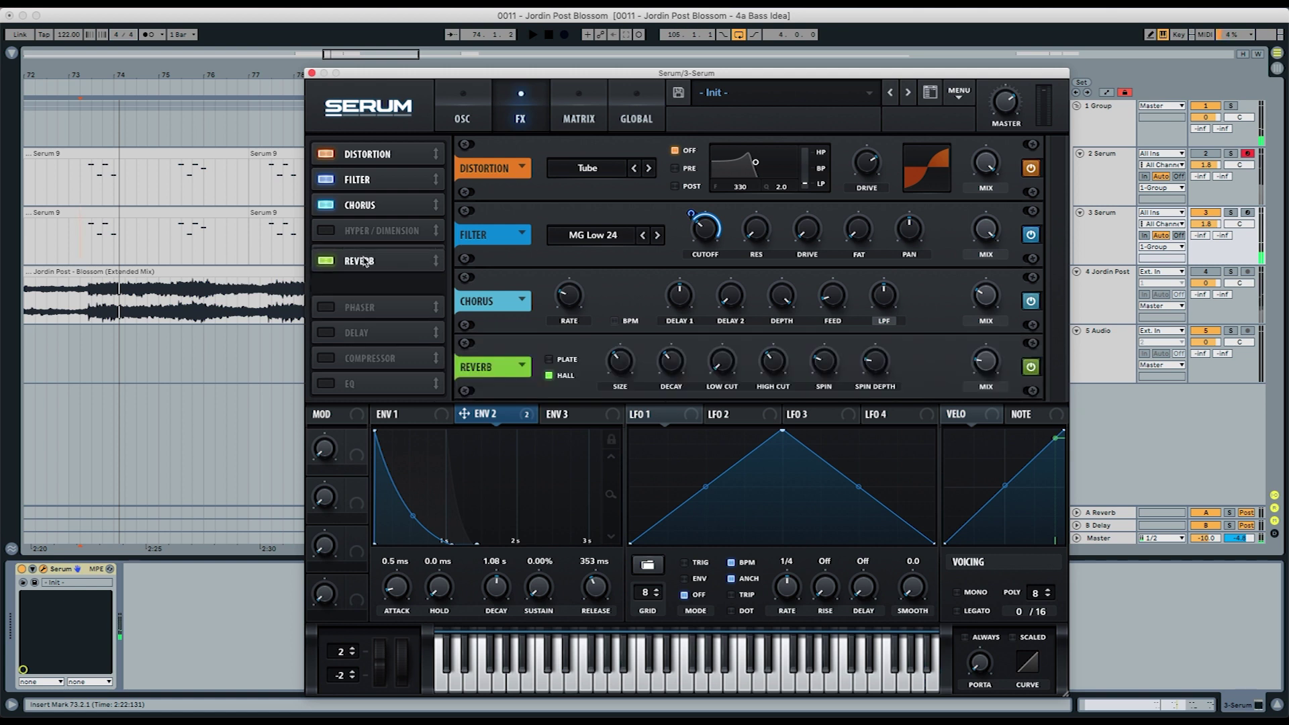
{"action": "mouse_move", "coordinate": [984, 360]}
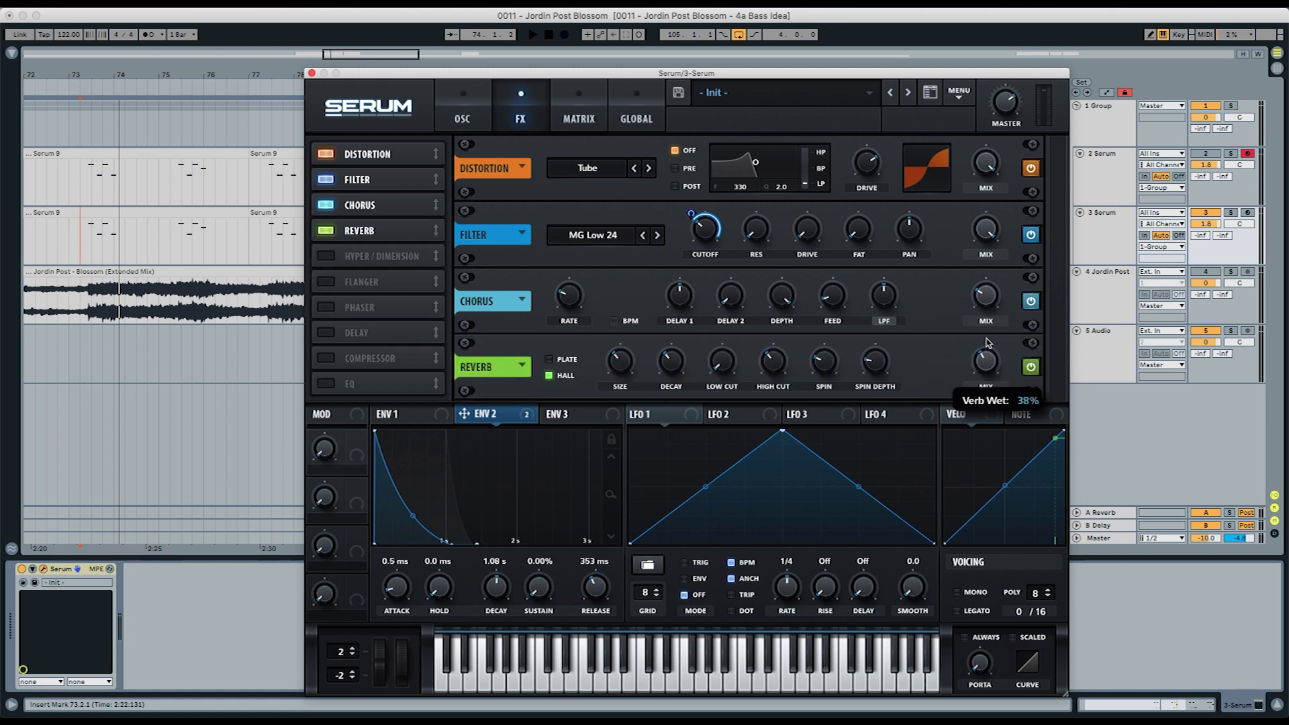
{"action": "key", "text": "space"}
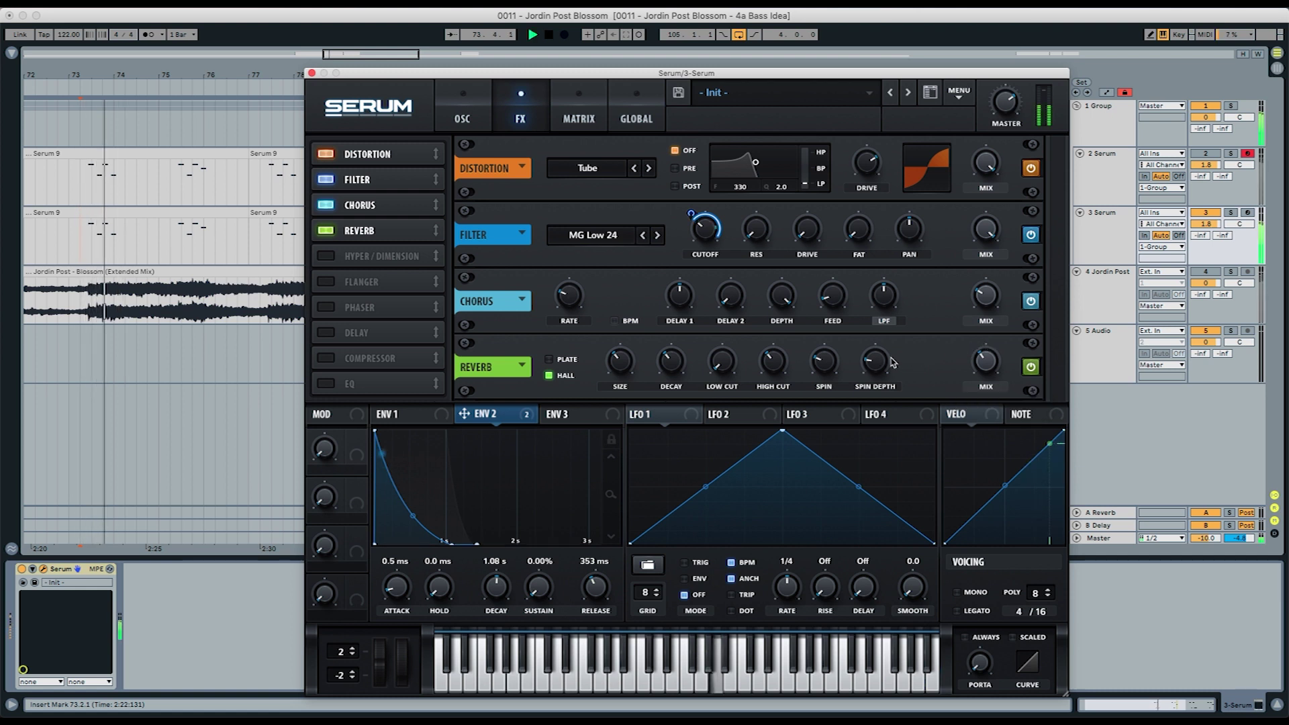
{"action": "key", "text": "space"}
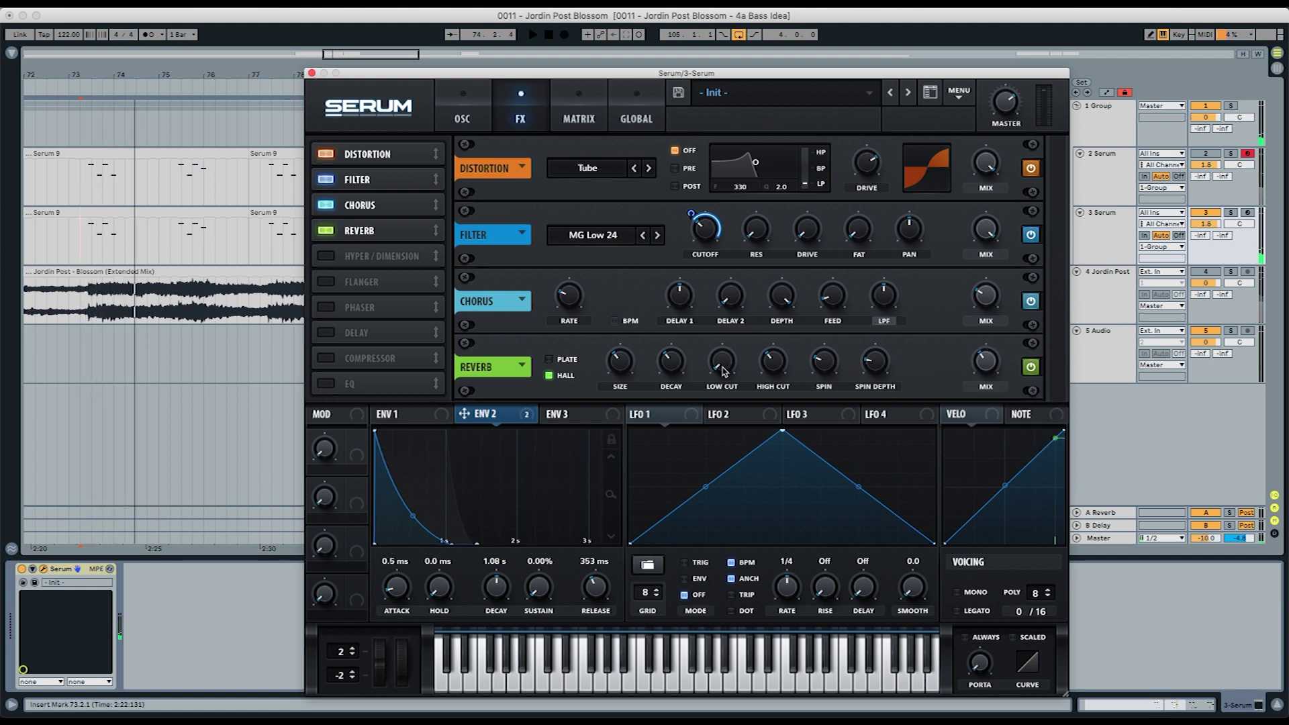
{"action": "left_click_drag", "start_coordinate": [722, 373], "coordinate": [717, 401]}
Enable the EQ after Reverb, make its high band a peak at 346 Hz with Q 43%, boost its gain, and audition it
{"action": "left_click", "coordinate": [322, 386]}
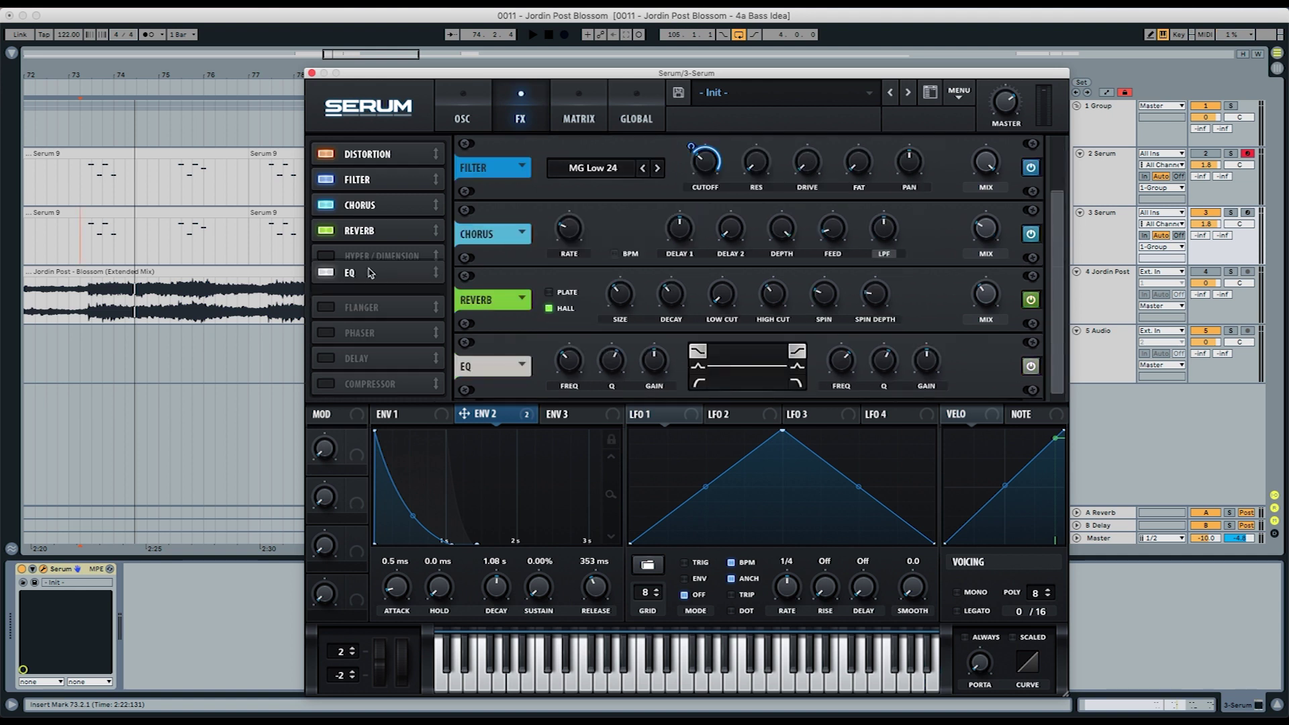
{"action": "left_click", "coordinate": [797, 366]}
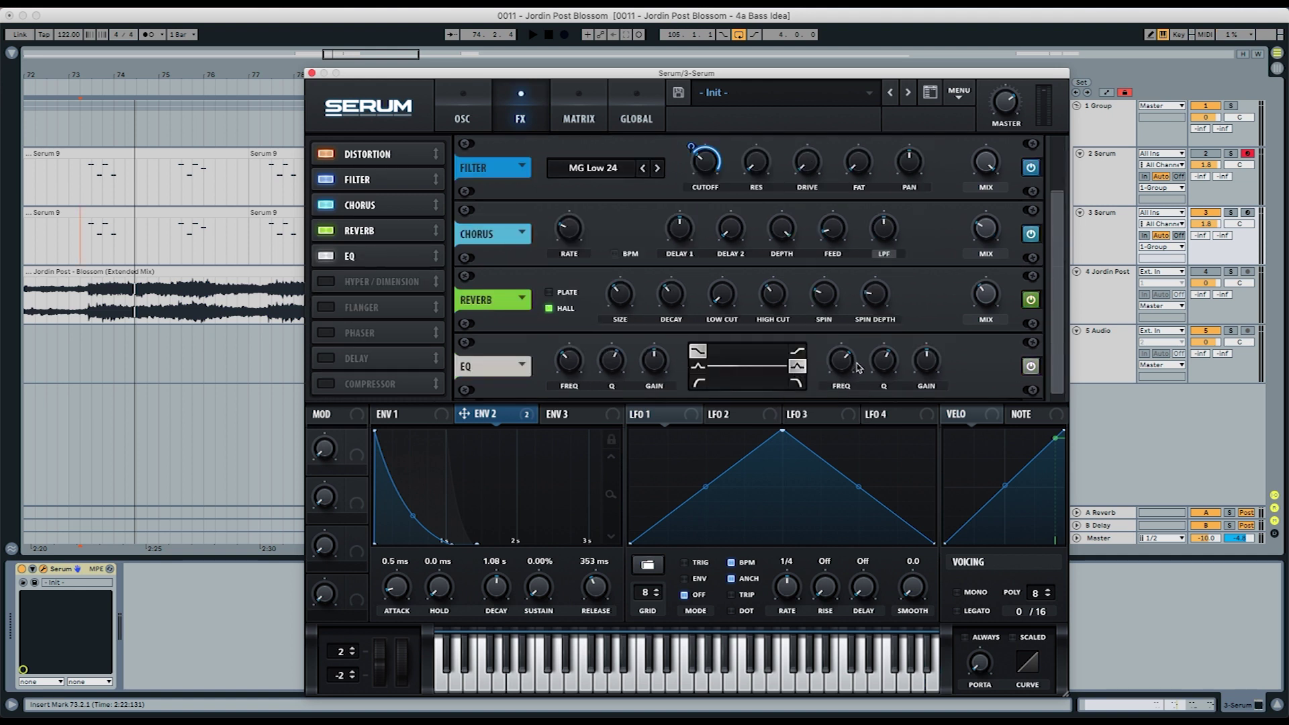
{"action": "left_click_drag", "start_coordinate": [879, 365], "coordinate": [876, 377]}
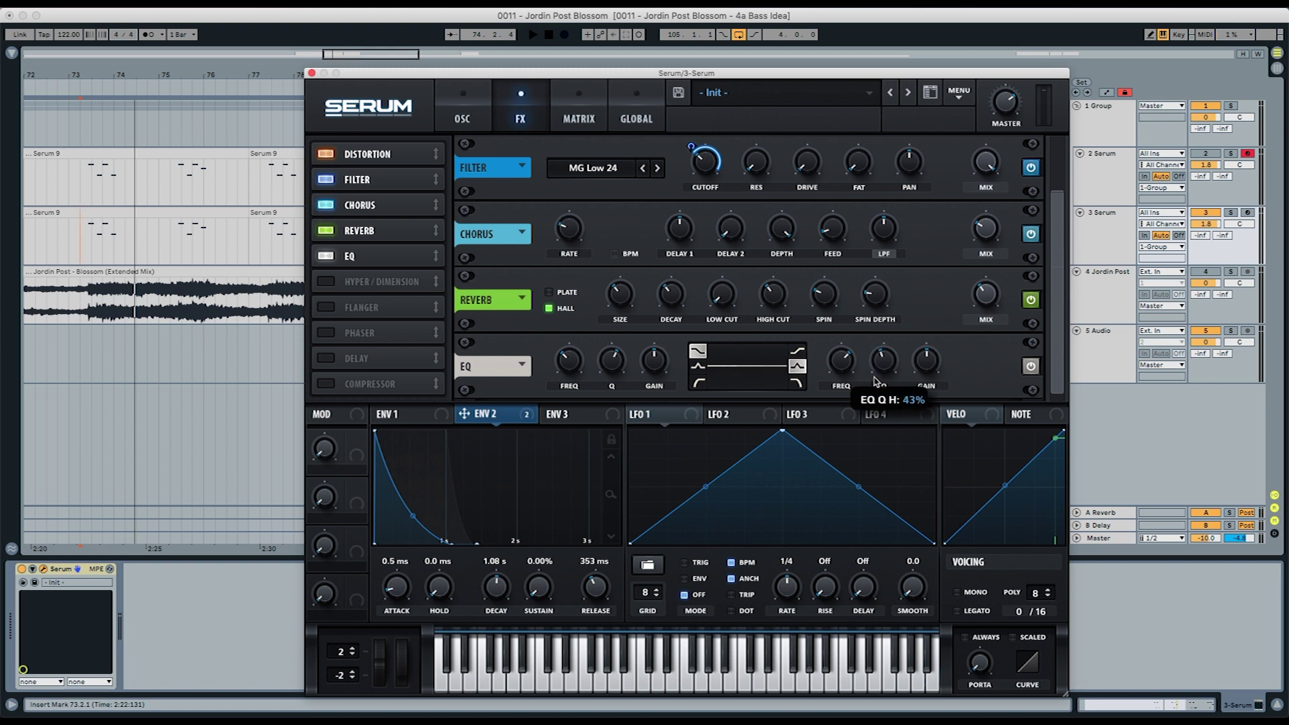
{"action": "left_click_drag", "start_coordinate": [842, 368], "coordinate": [838, 397]}
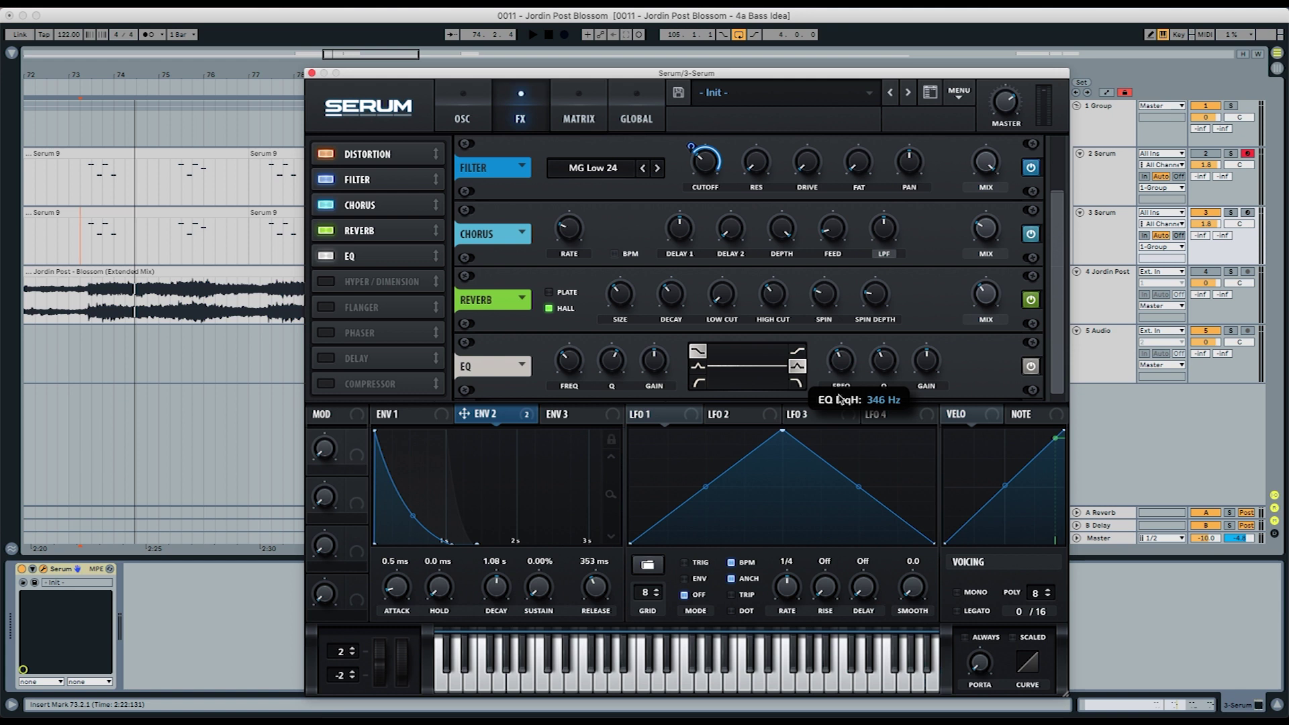
{"action": "left_click_drag", "start_coordinate": [921, 366], "coordinate": [926, 345]}
{"action": "key", "text": "space"}
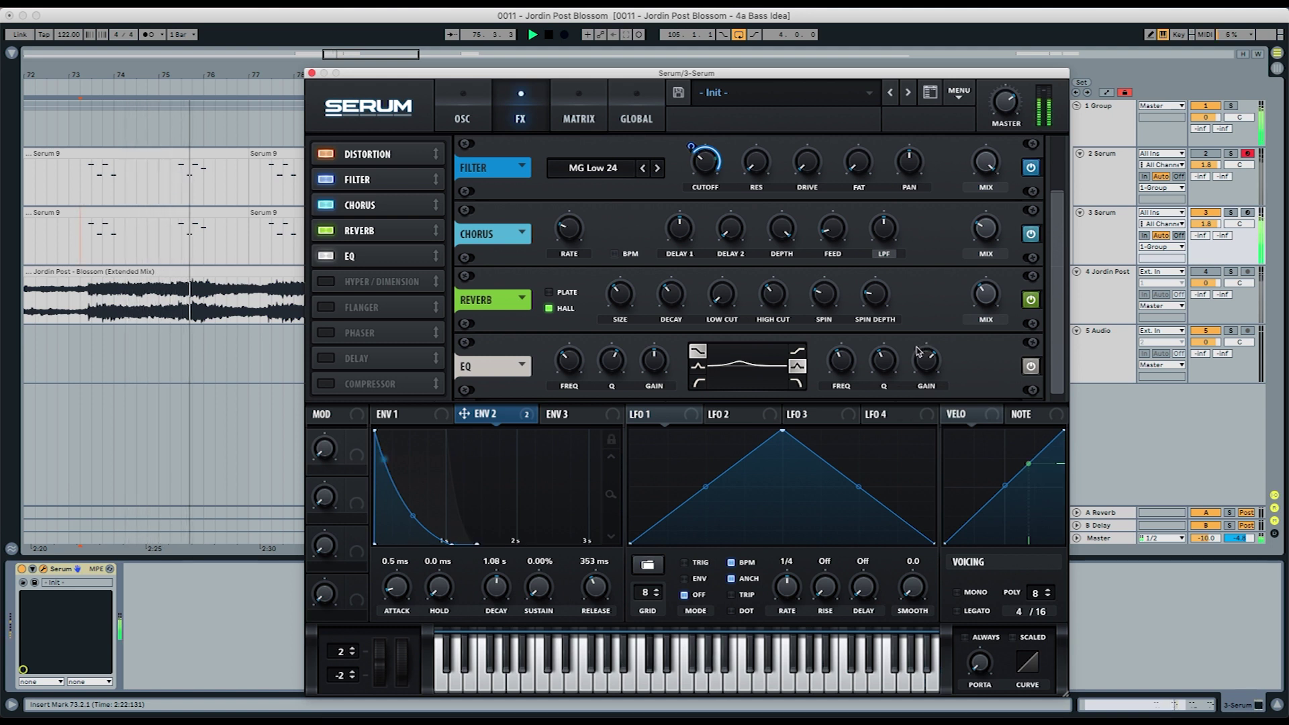
{"action": "key", "text": "space"}
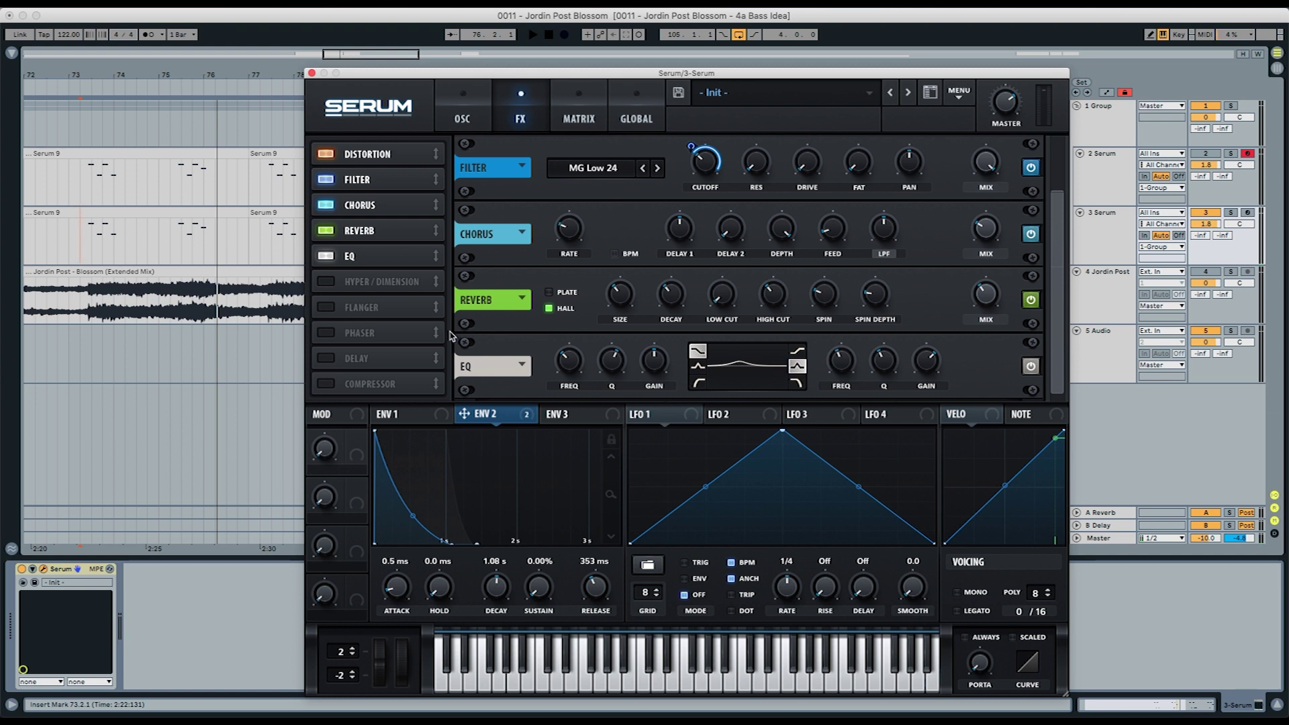
Enable the Delay directly after the EQ and set both its left and right times to dotted 1/8
{"action": "left_click", "coordinate": [326, 359]}
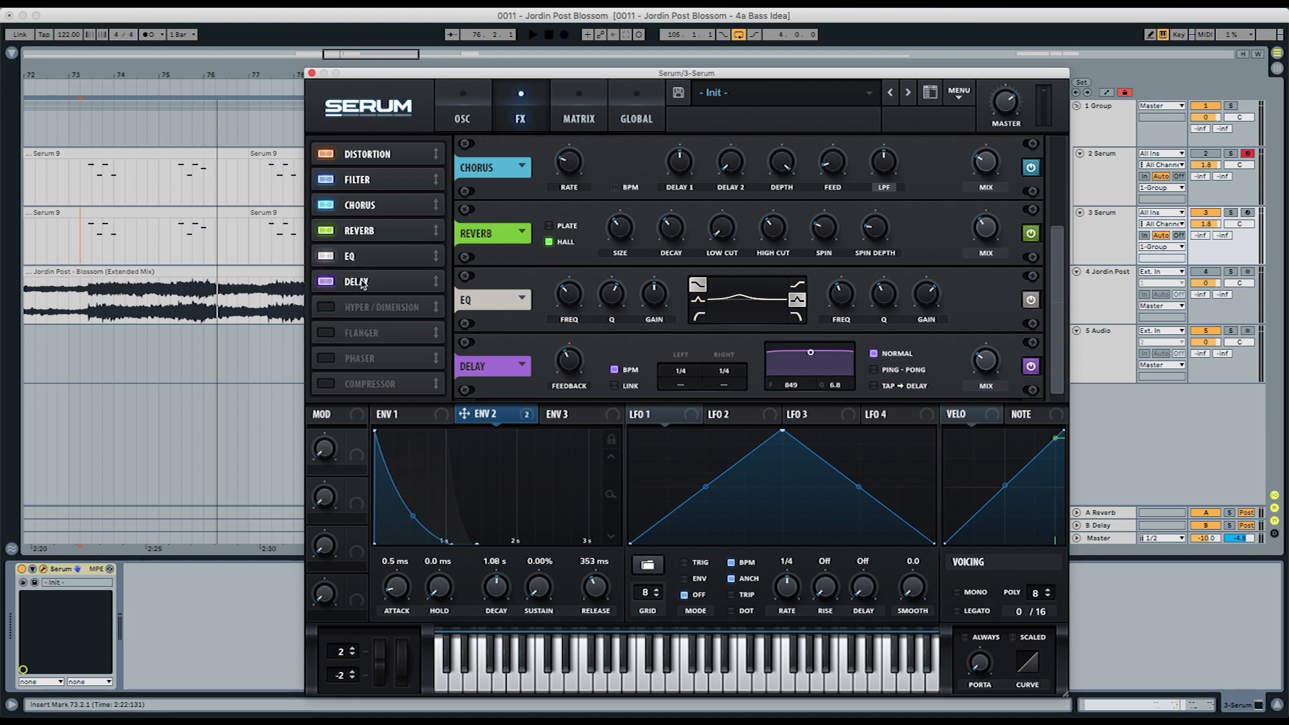
{"action": "mouse_move", "coordinate": [680, 374]}
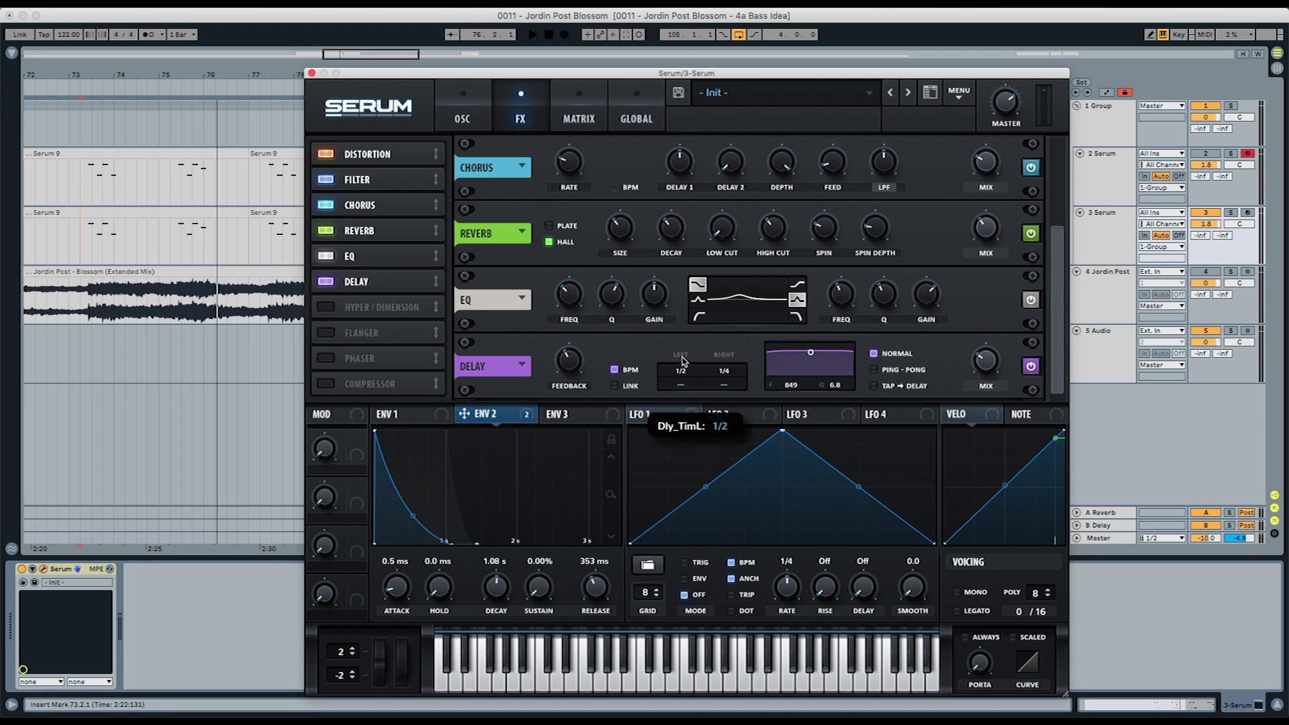
{"action": "left_click_drag", "start_coordinate": [718, 372], "coordinate": [697, 280]}
{"action": "left_click_drag", "start_coordinate": [725, 386], "coordinate": [735, 278]}
Set the Delay's filter to frequency 7639 and Q 3.7 while auditioning the clip
{"action": "left_click_drag", "start_coordinate": [812, 355], "coordinate": [837, 365]}
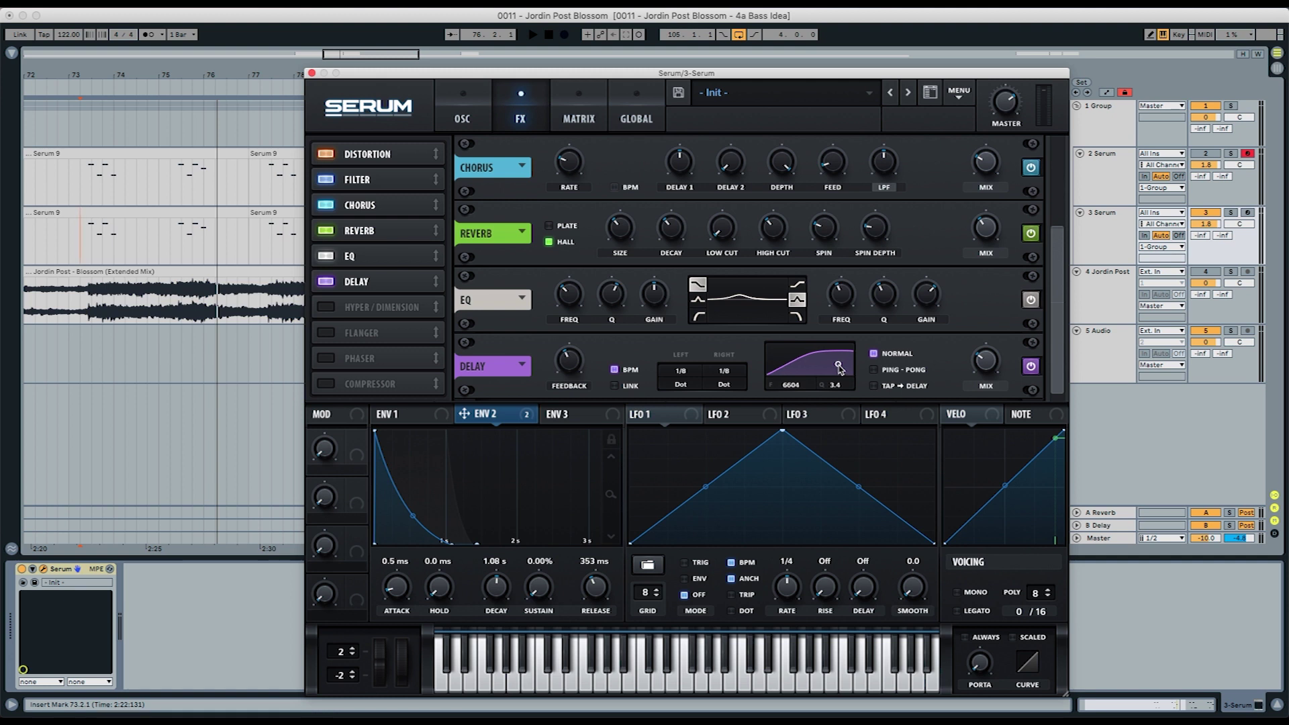
{"action": "key", "text": "space"}
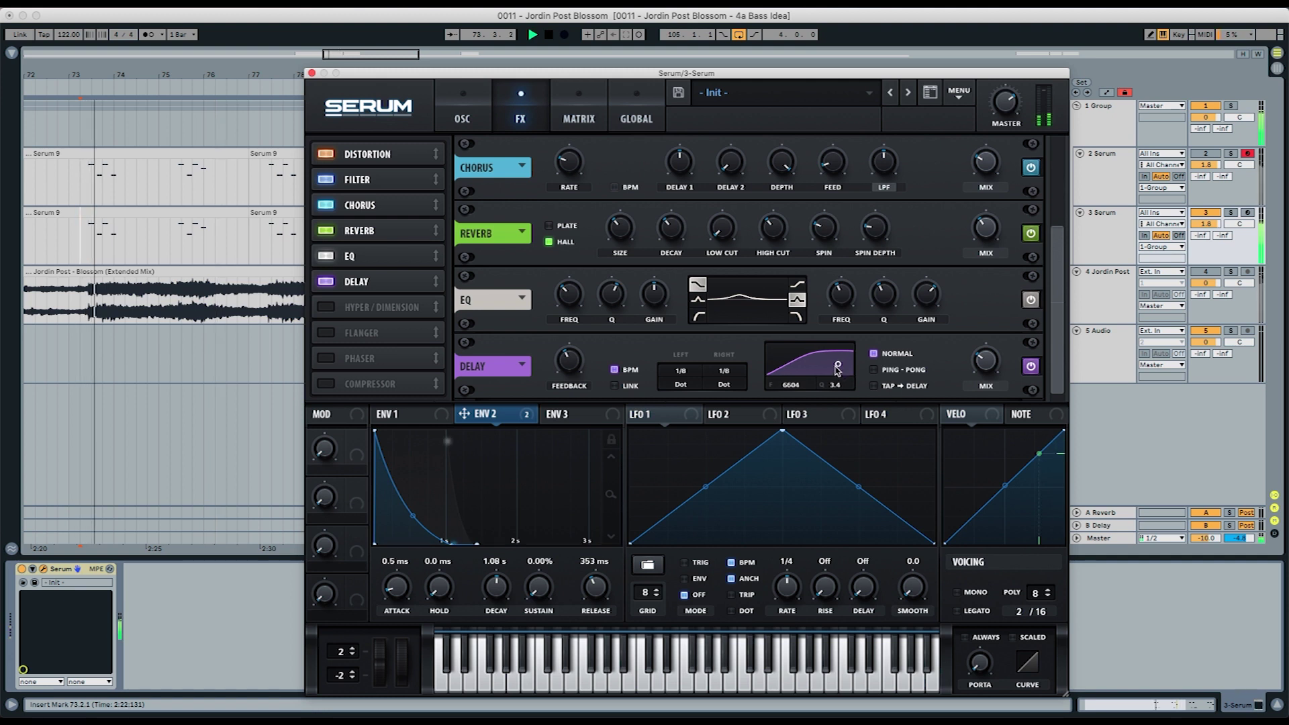
{"action": "left_click_drag", "start_coordinate": [837, 368], "coordinate": [839, 366]}
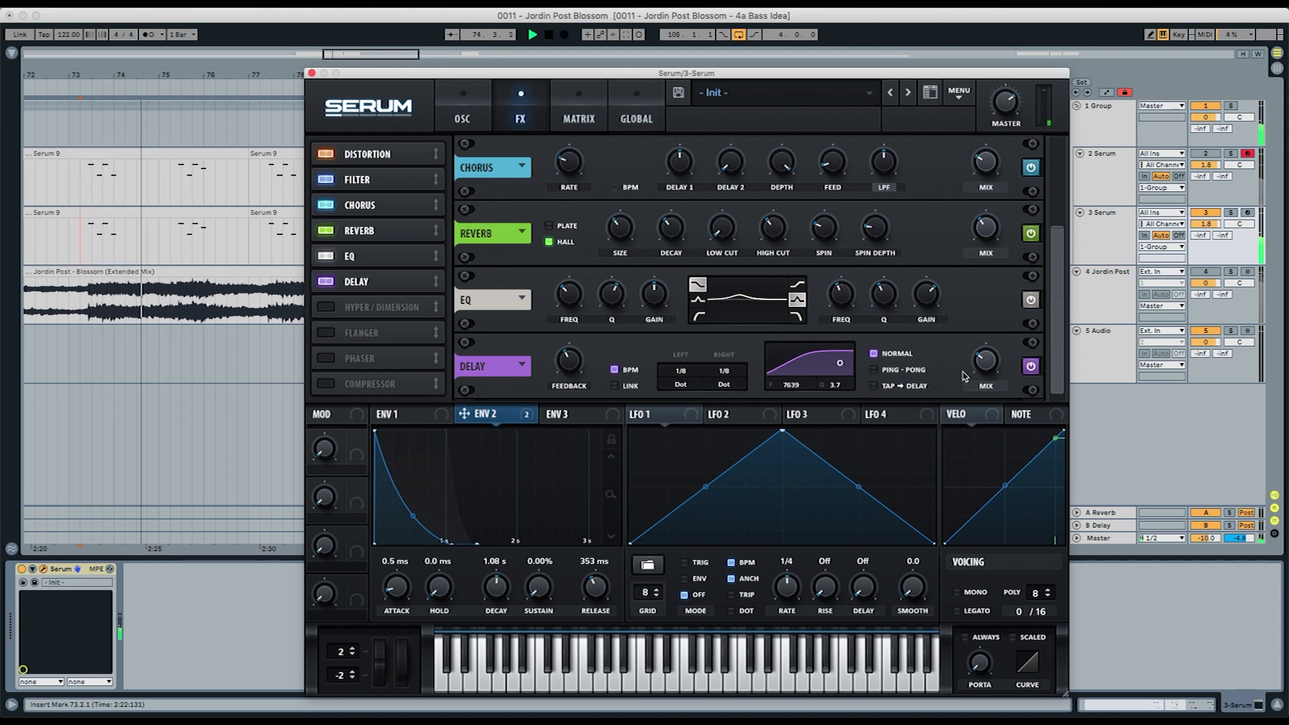
{"action": "key", "text": "space"}
Try different Delay mix amounts while replaying the clip, settling on 42%
{"action": "mouse_move", "coordinate": [984, 368]}
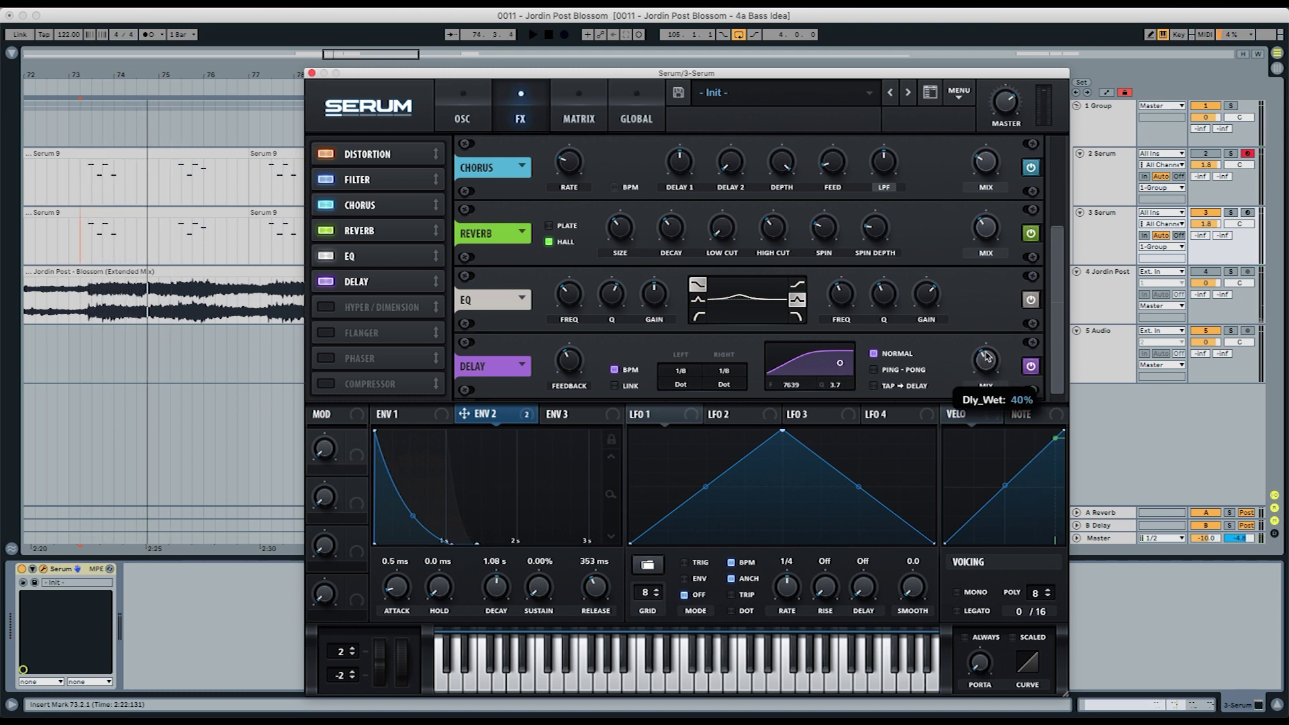
{"action": "key", "text": "space"}
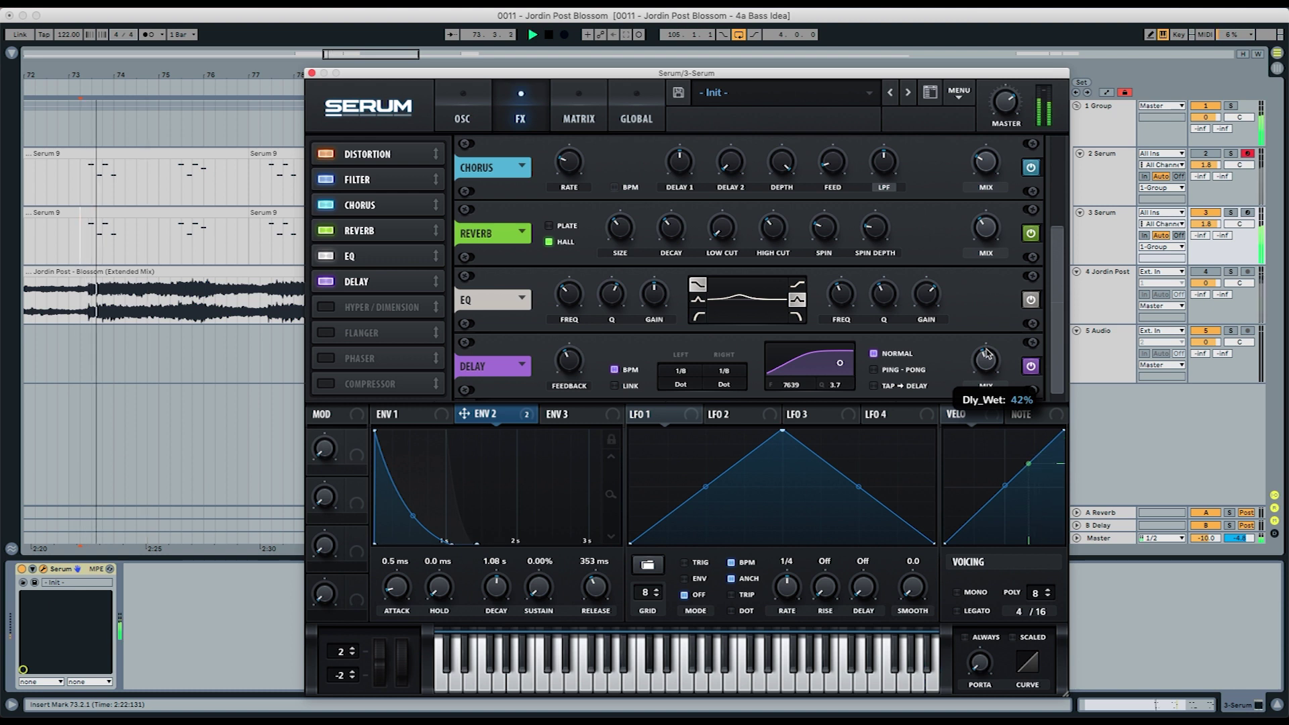
{"action": "key", "text": "space"}
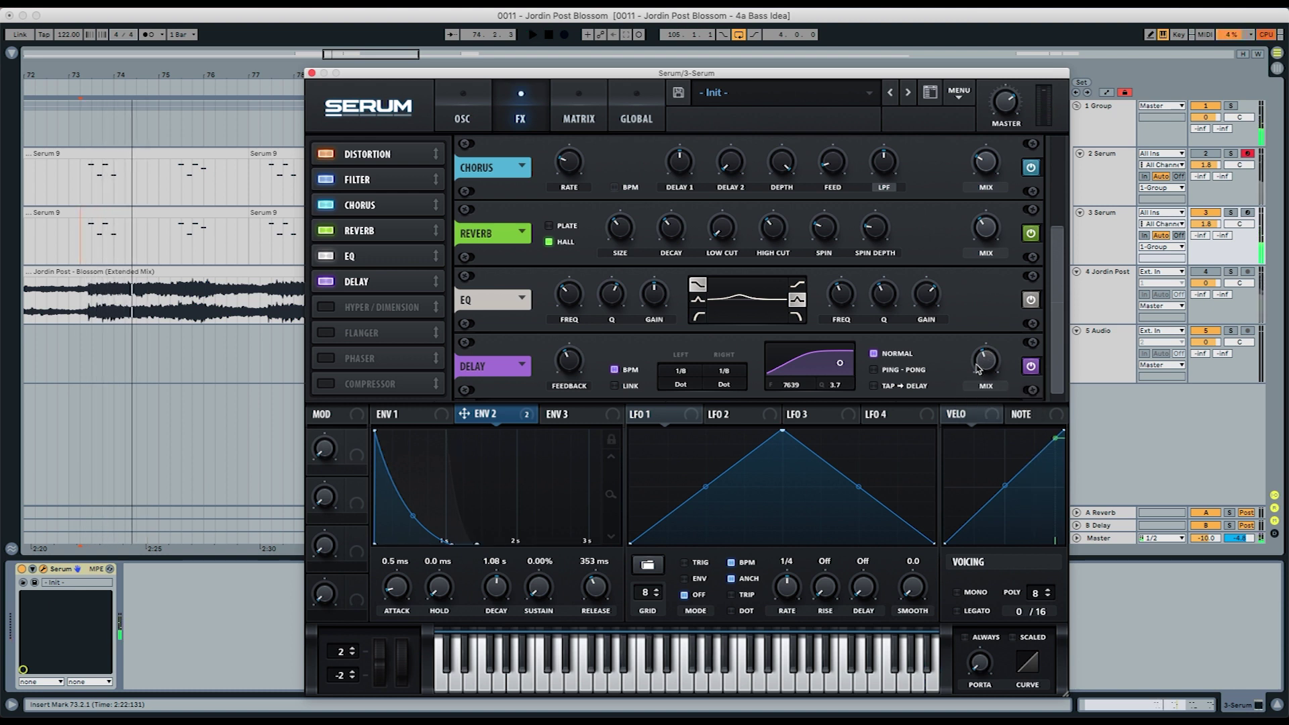
{"action": "scroll", "coordinate": [978, 364], "scroll_direction": "up", "scroll_amount": 1}
{"action": "scroll", "coordinate": [984, 358], "scroll_direction": "down", "scroll_amount": 1}
{"action": "key", "text": "space"}
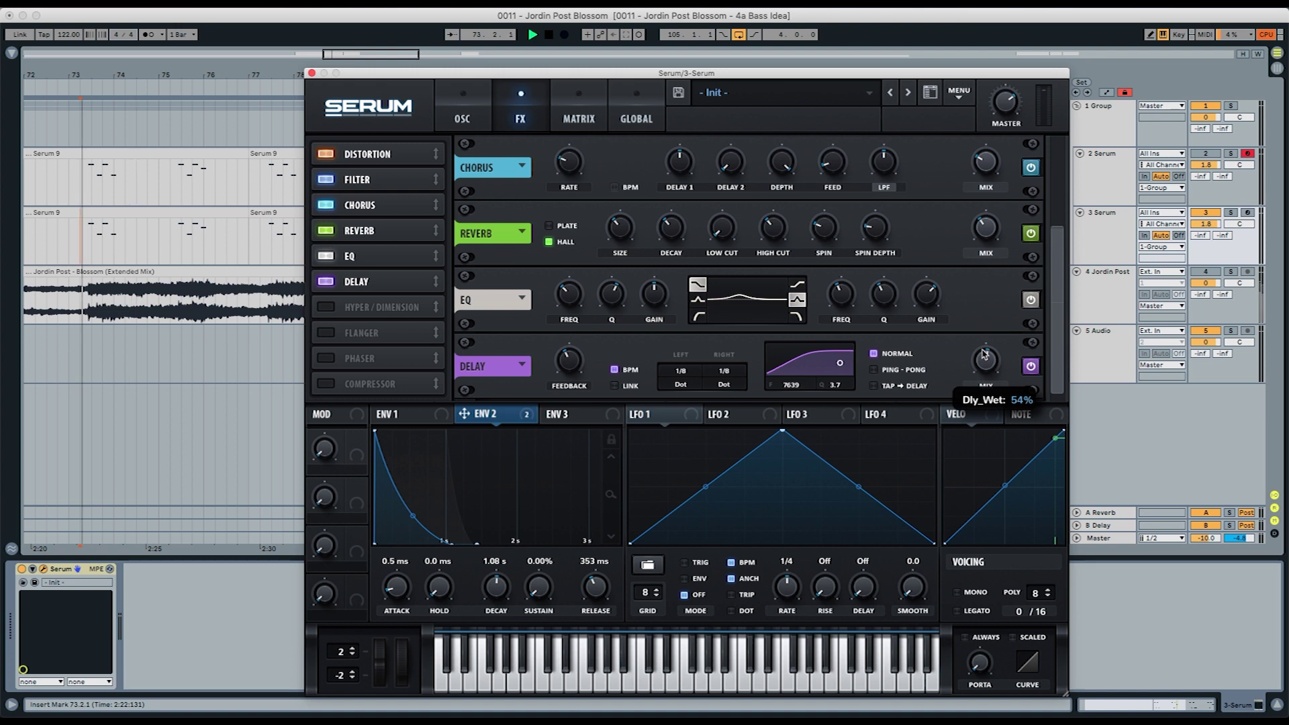
{"action": "scroll", "coordinate": [984, 359], "scroll_direction": "down", "scroll_amount": 10}
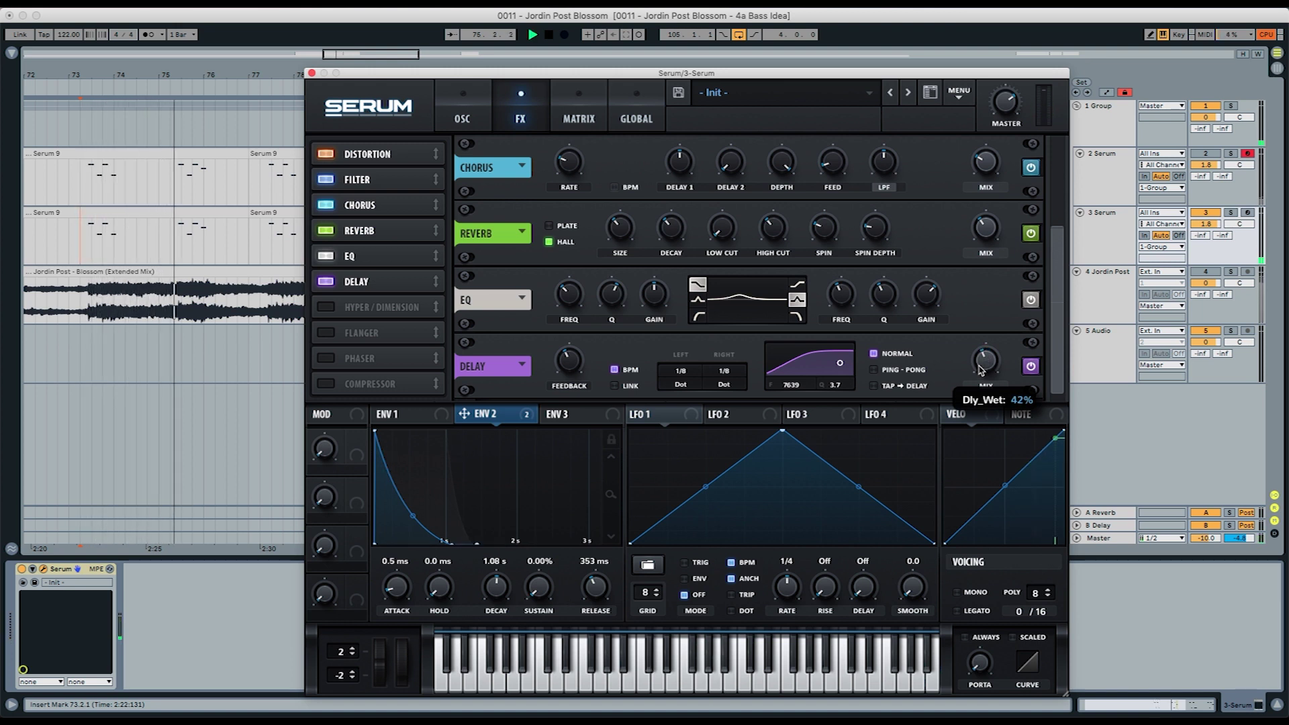
{"action": "key", "text": "space"}
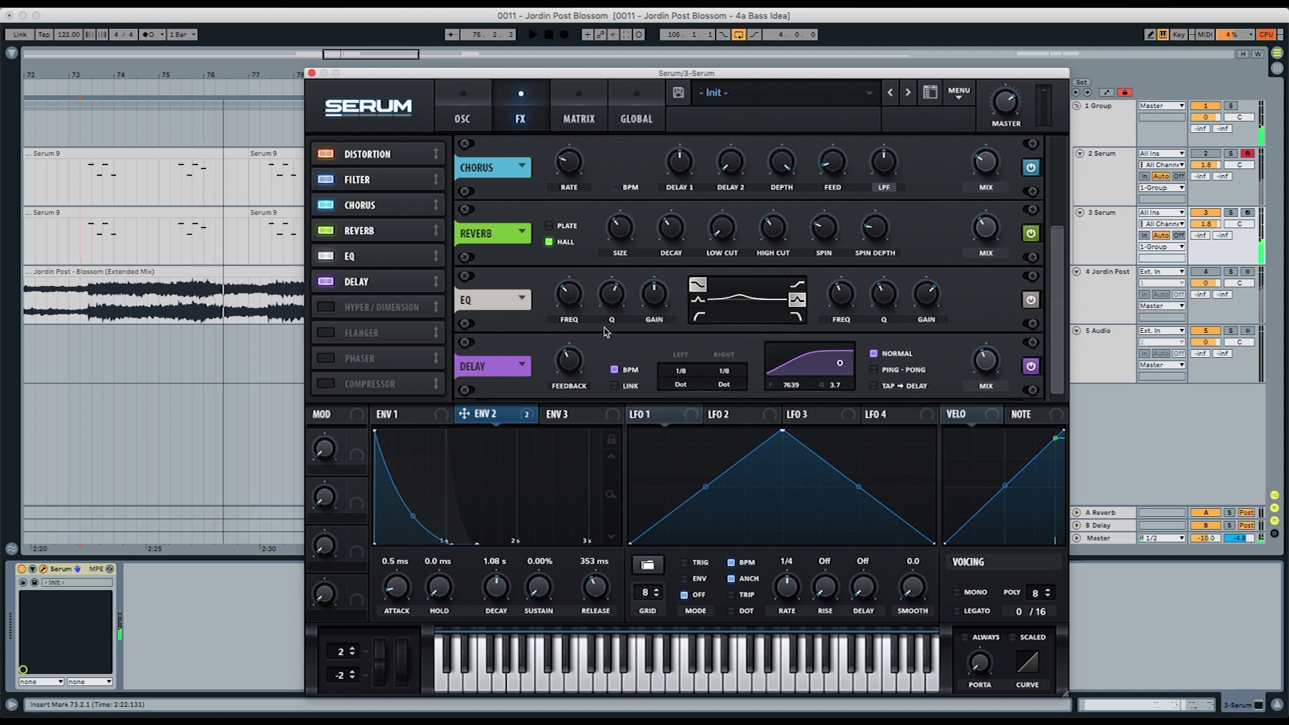
Add a modulation matrix routing from Env 3 to master tuning with an amount of about 9
{"action": "left_click", "coordinate": [464, 119]}
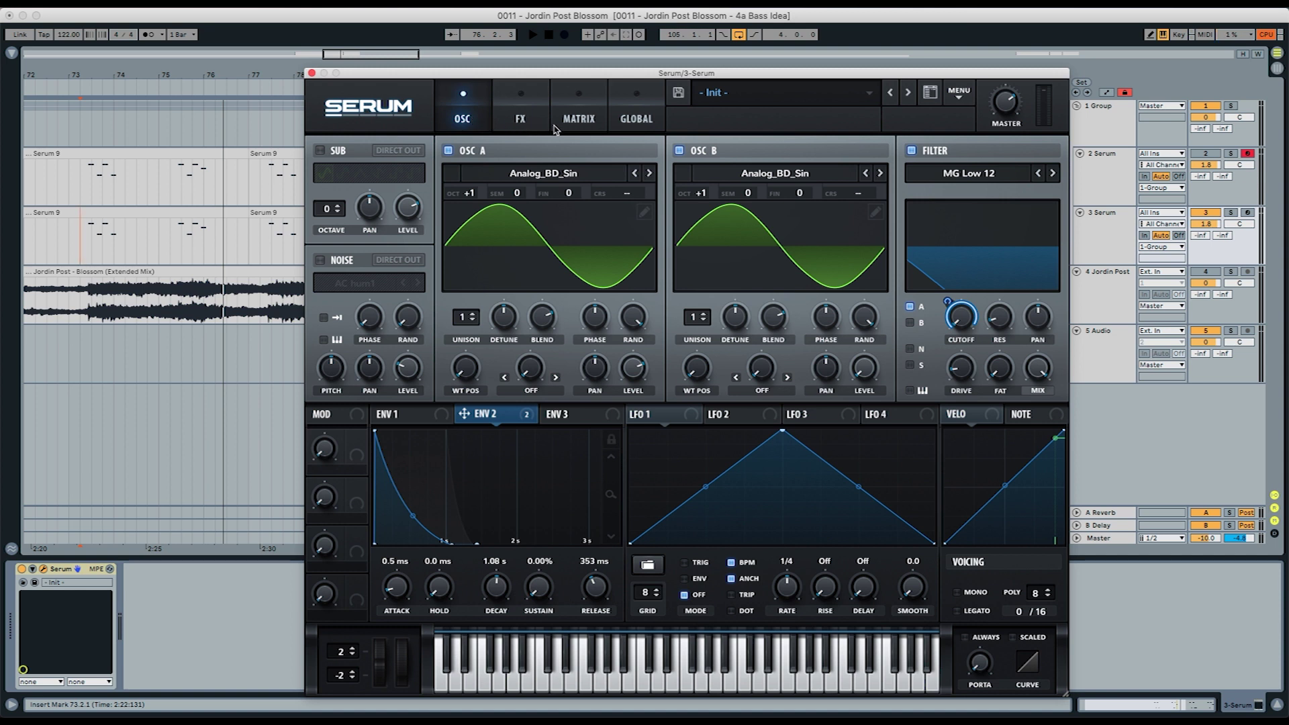
{"action": "left_click", "coordinate": [578, 124]}
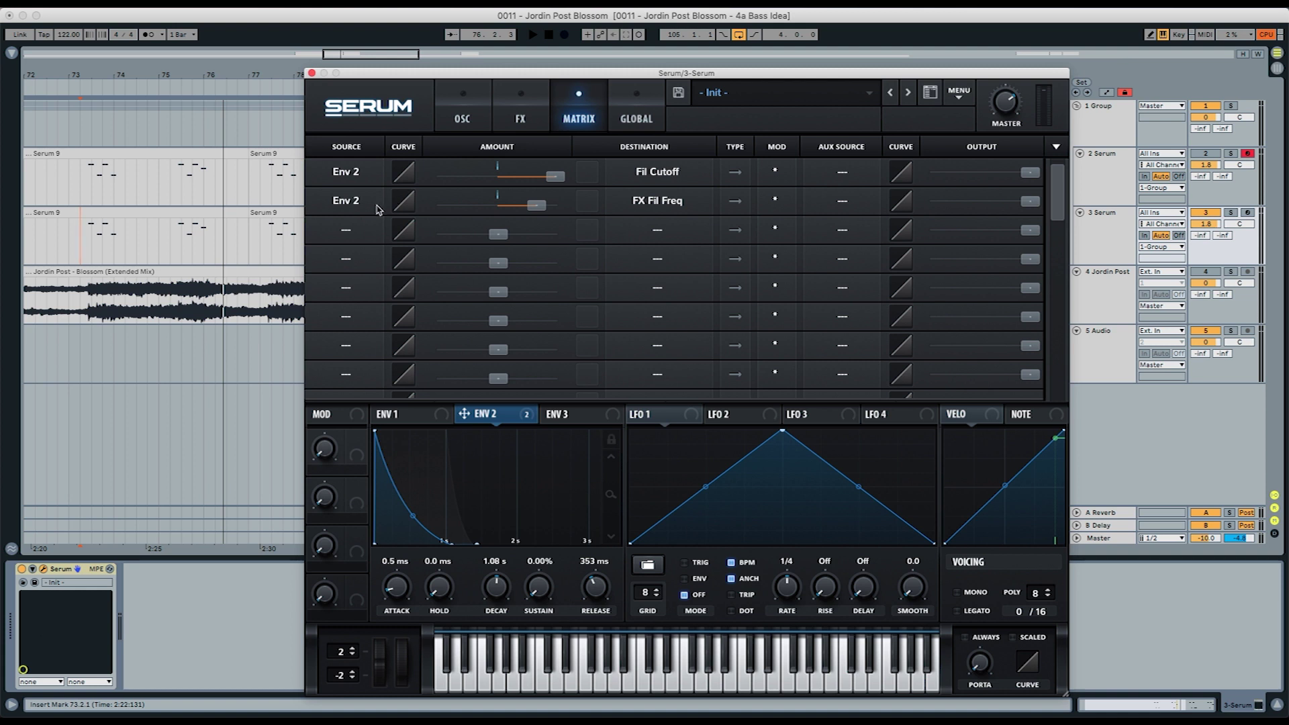
{"action": "left_click", "coordinate": [352, 229]}
{"action": "left_click", "coordinate": [339, 292]}
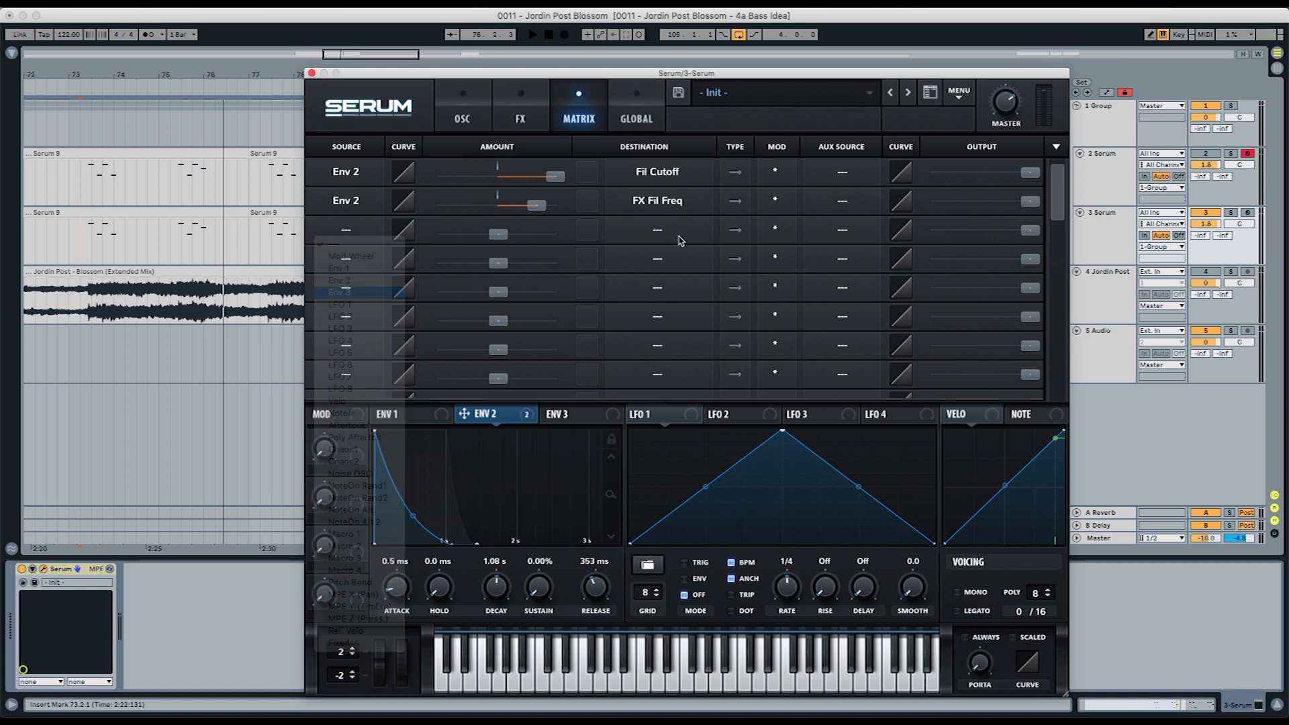
{"action": "left_click", "coordinate": [658, 235]}
{"action": "mouse_move", "coordinate": [649, 268]}
{"action": "mouse_move", "coordinate": [638, 328]}
{"action": "left_click", "coordinate": [743, 328]}
{"action": "left_click_drag", "start_coordinate": [499, 234], "coordinate": [509, 236]}
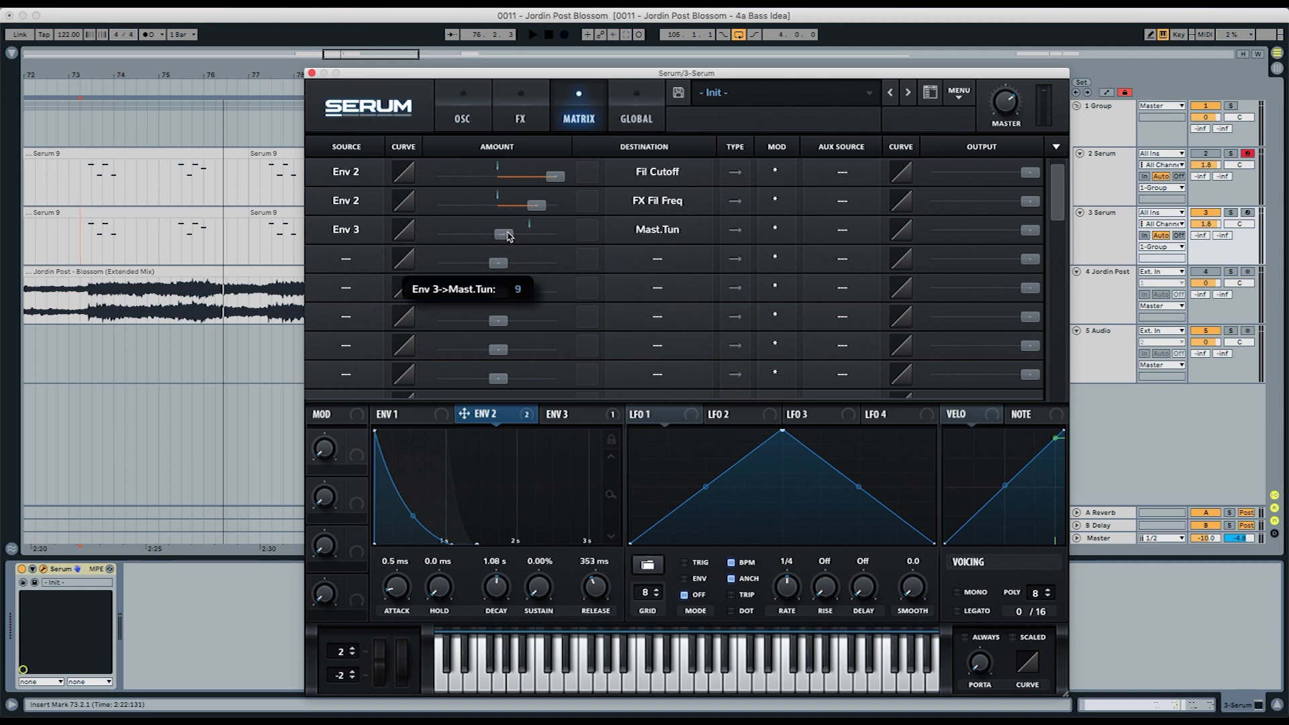
Set Env 3's sustain to 0% and its decay to 8.0 ms, and audition the clip
{"action": "left_click", "coordinate": [577, 421]}
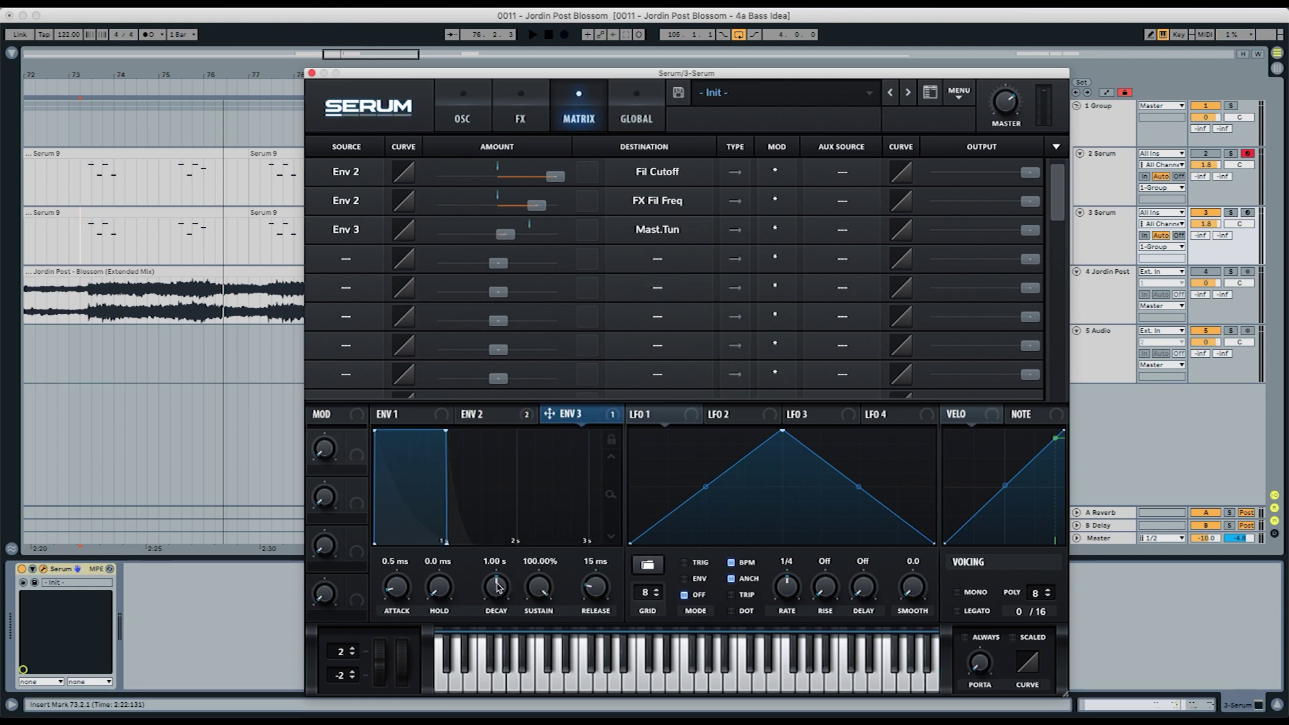
{"action": "left_click_drag", "start_coordinate": [497, 588], "coordinate": [535, 628]}
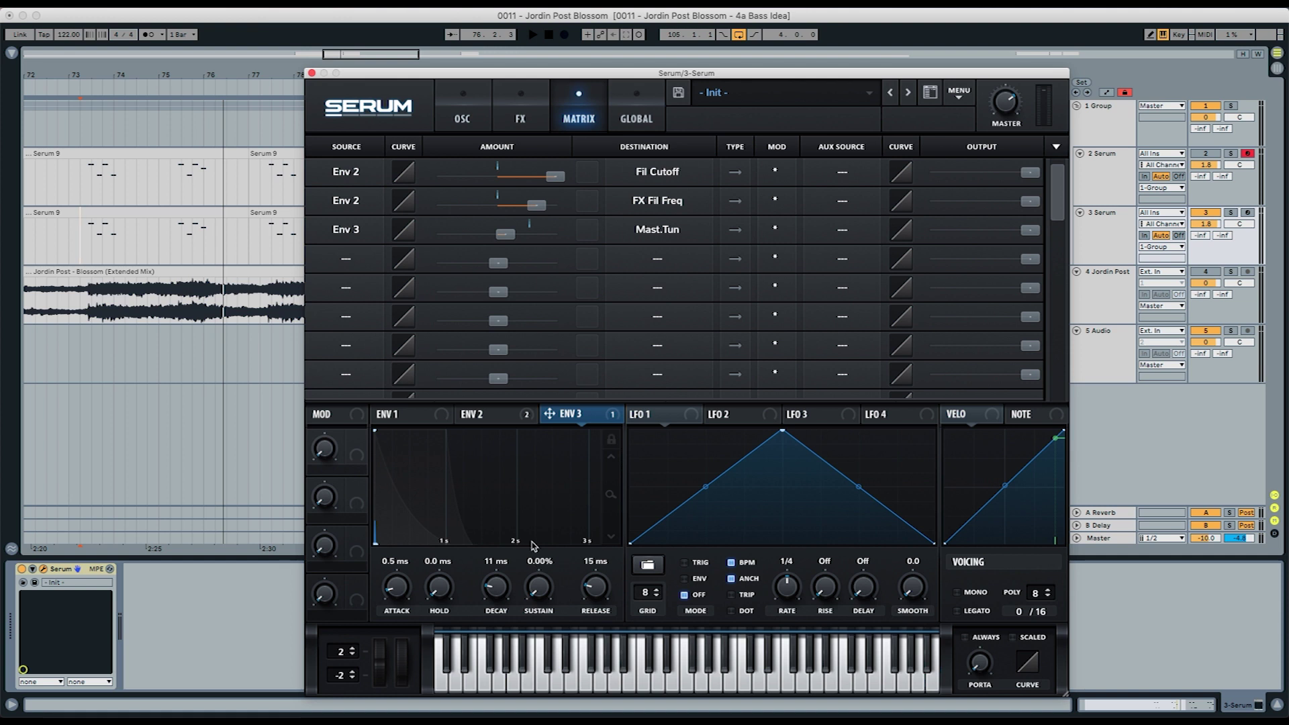
{"action": "key", "text": "space"}
{"action": "left_click_drag", "start_coordinate": [495, 585], "coordinate": [496, 589]}
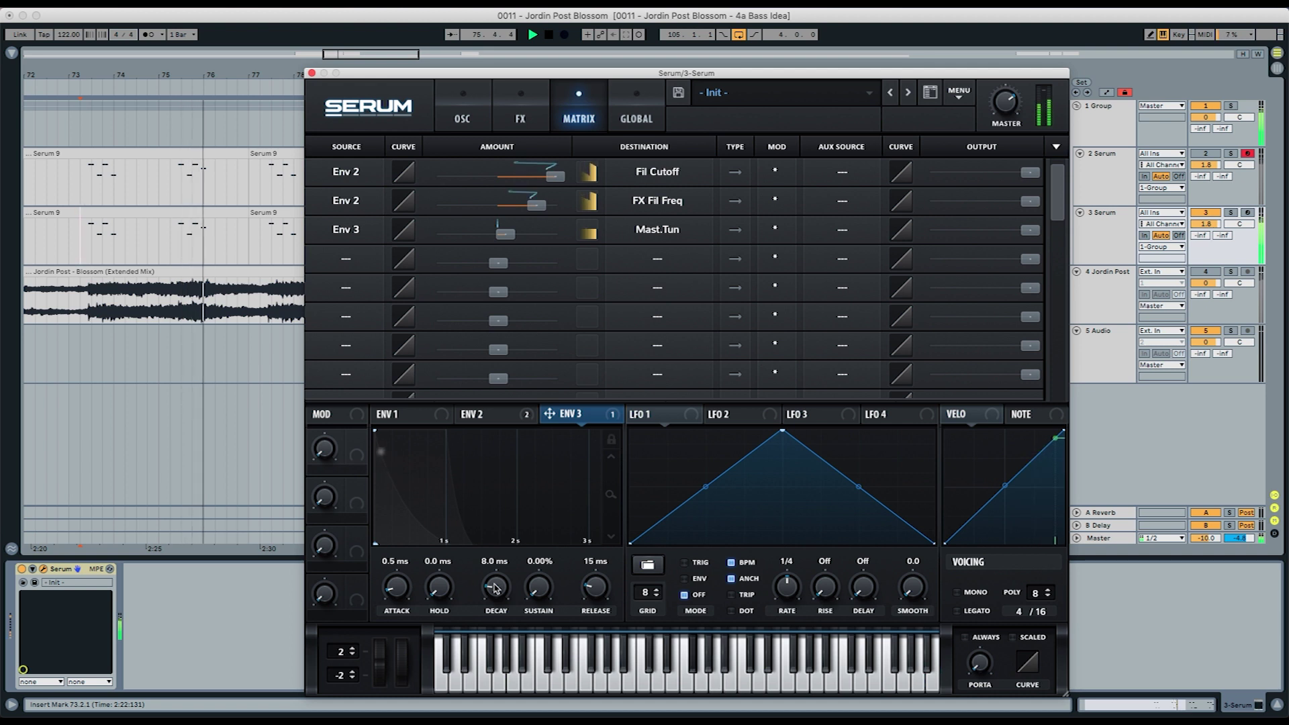
{"action": "key", "text": "space"}
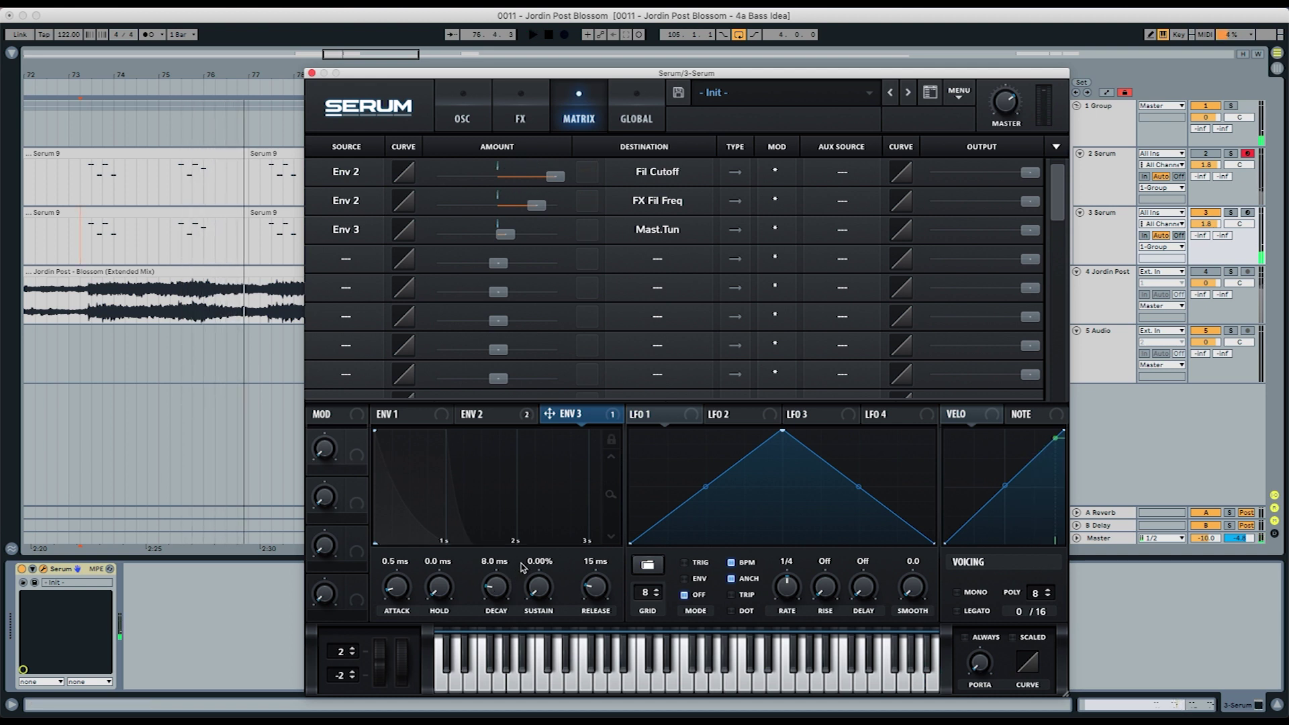
Turn on the noise oscillator with the Attacks_Misc sample TransPerc2, modulate its level with Env 3, and audition the clip
{"action": "left_click", "coordinate": [462, 115]}
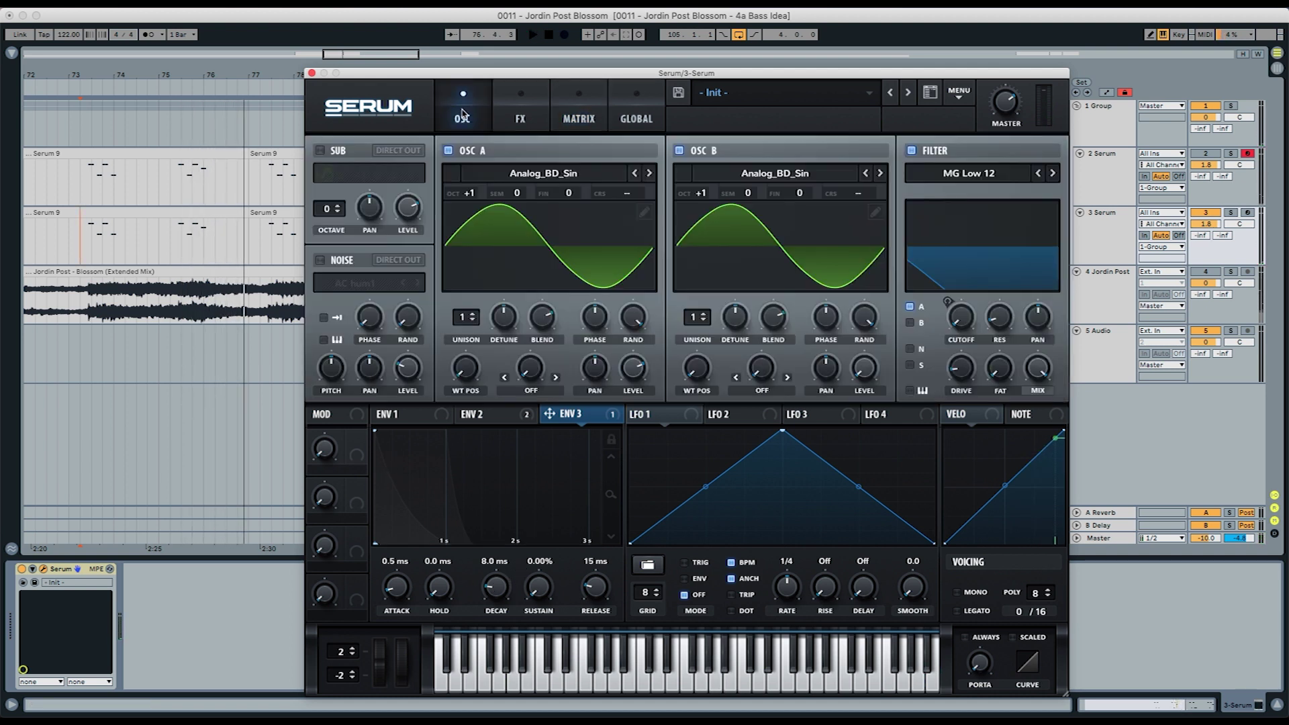
{"action": "left_click", "coordinate": [322, 262]}
{"action": "left_click", "coordinate": [364, 287]}
{"action": "mouse_move", "coordinate": [365, 313]}
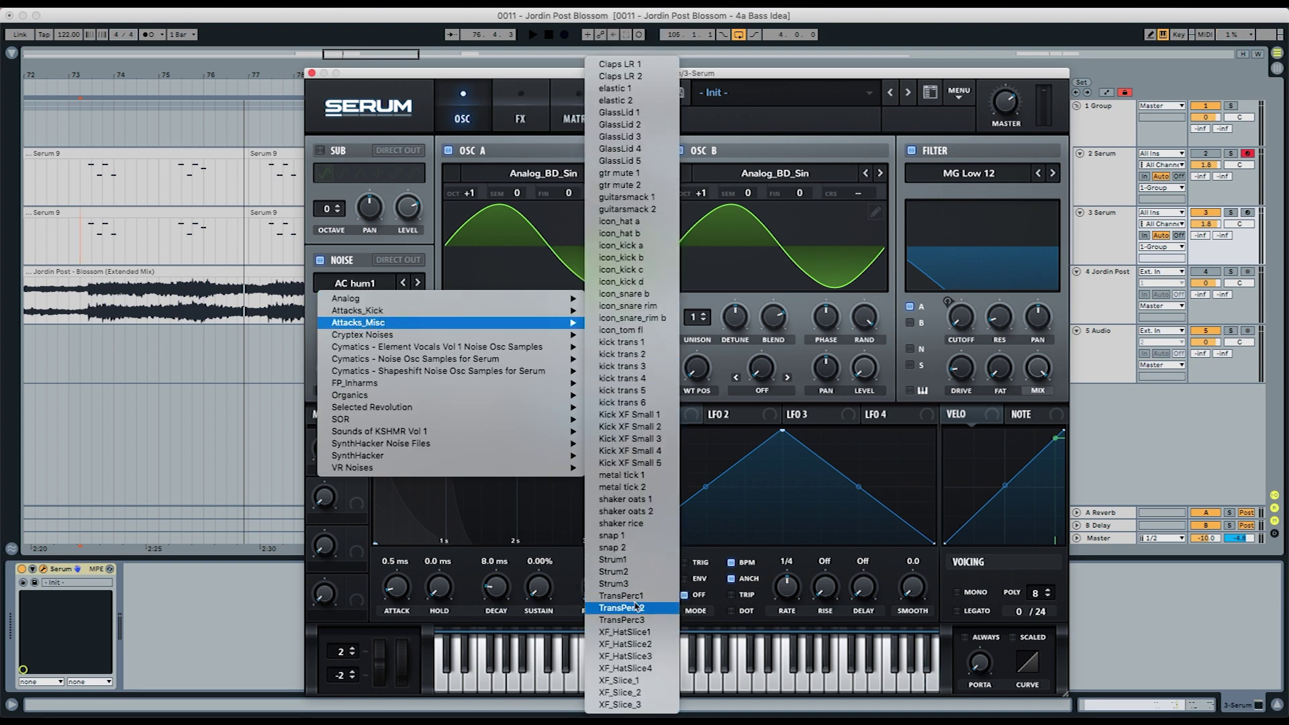
{"action": "left_click", "coordinate": [632, 609]}
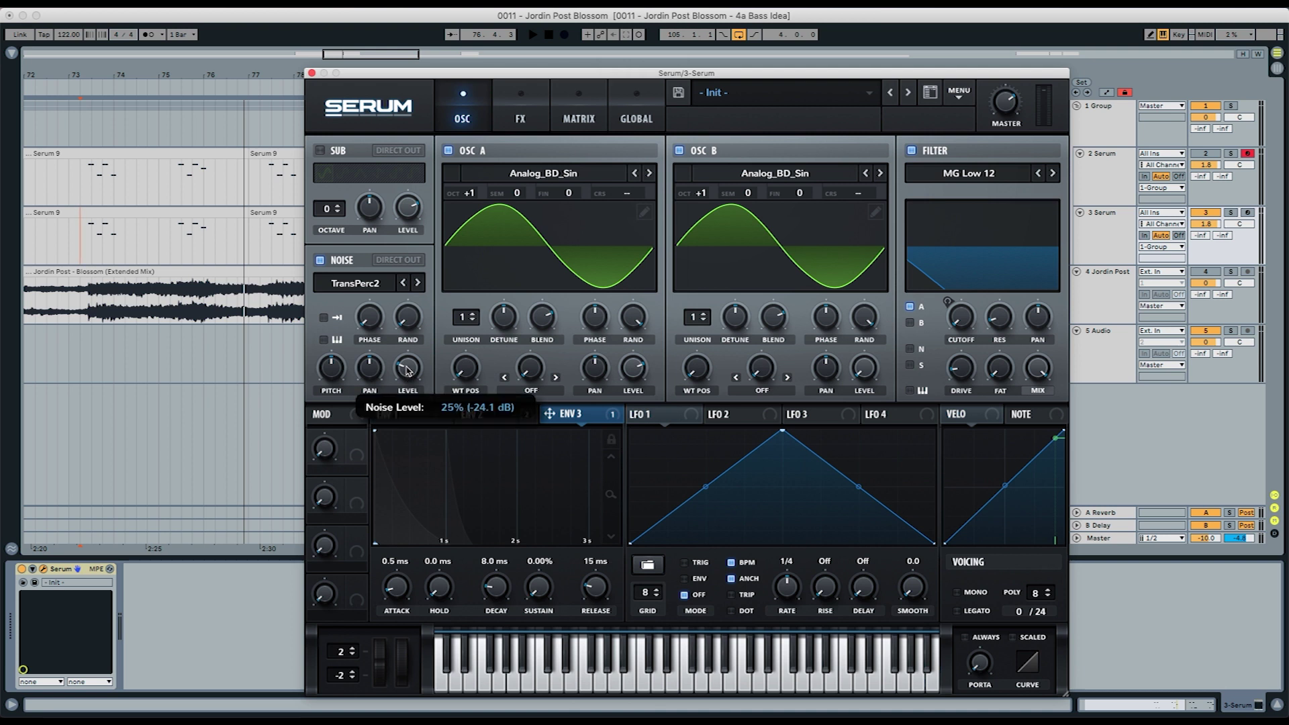
{"action": "left_click_drag", "start_coordinate": [612, 417], "coordinate": [392, 375]}
{"action": "key", "text": "space"}
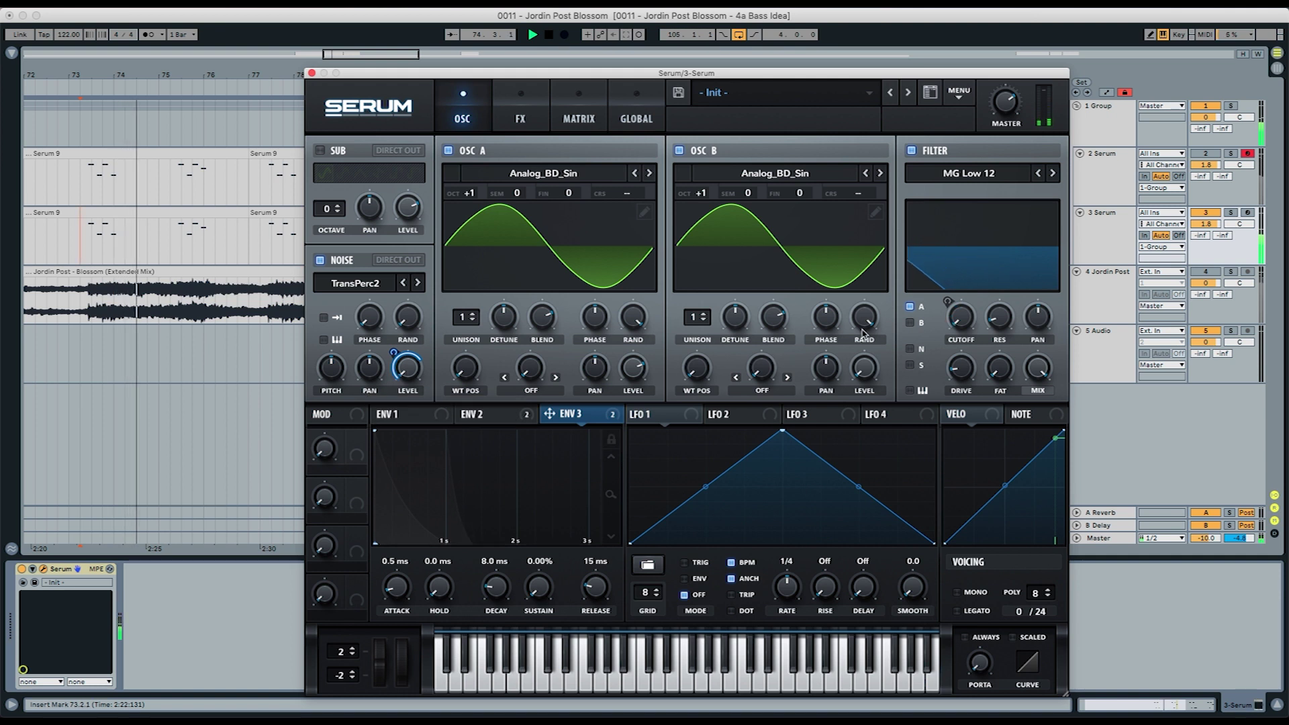
Route oscillator B and the noise through the filter, and raise oscillator B's wavetable position
{"action": "left_click", "coordinate": [910, 324]}
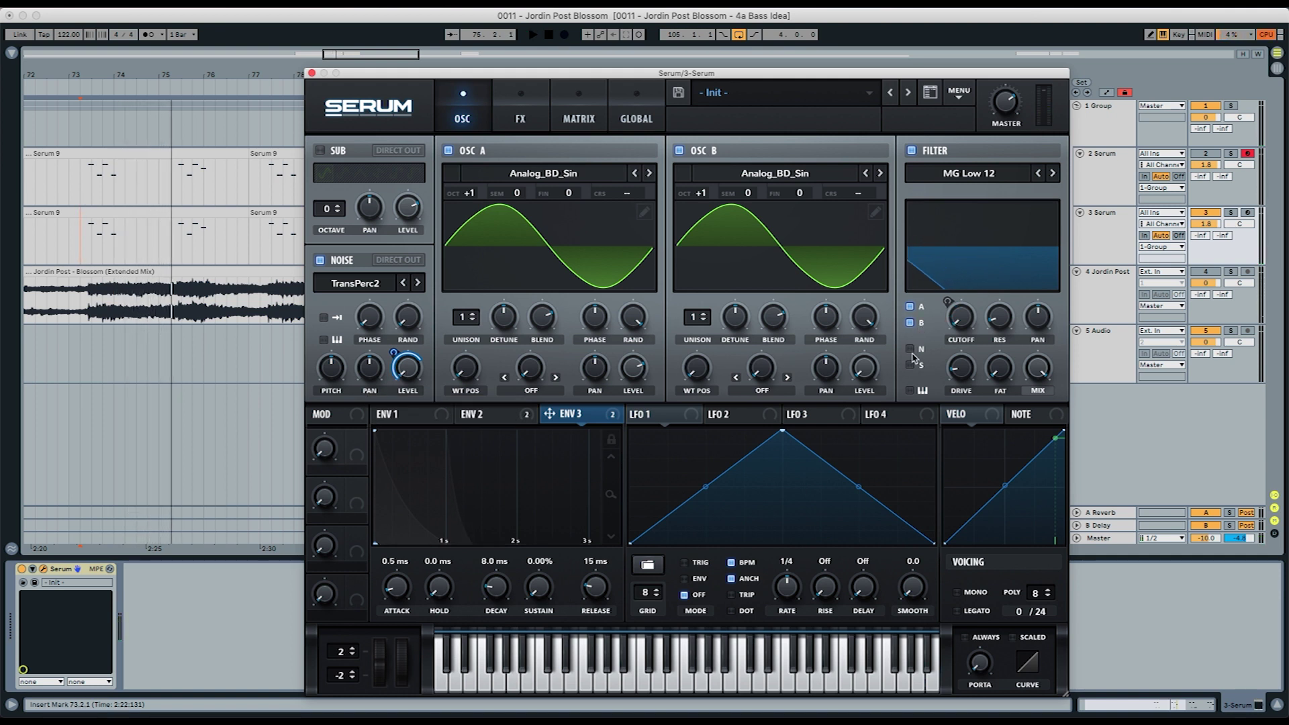
{"action": "left_click_drag", "start_coordinate": [698, 375], "coordinate": [699, 352]}
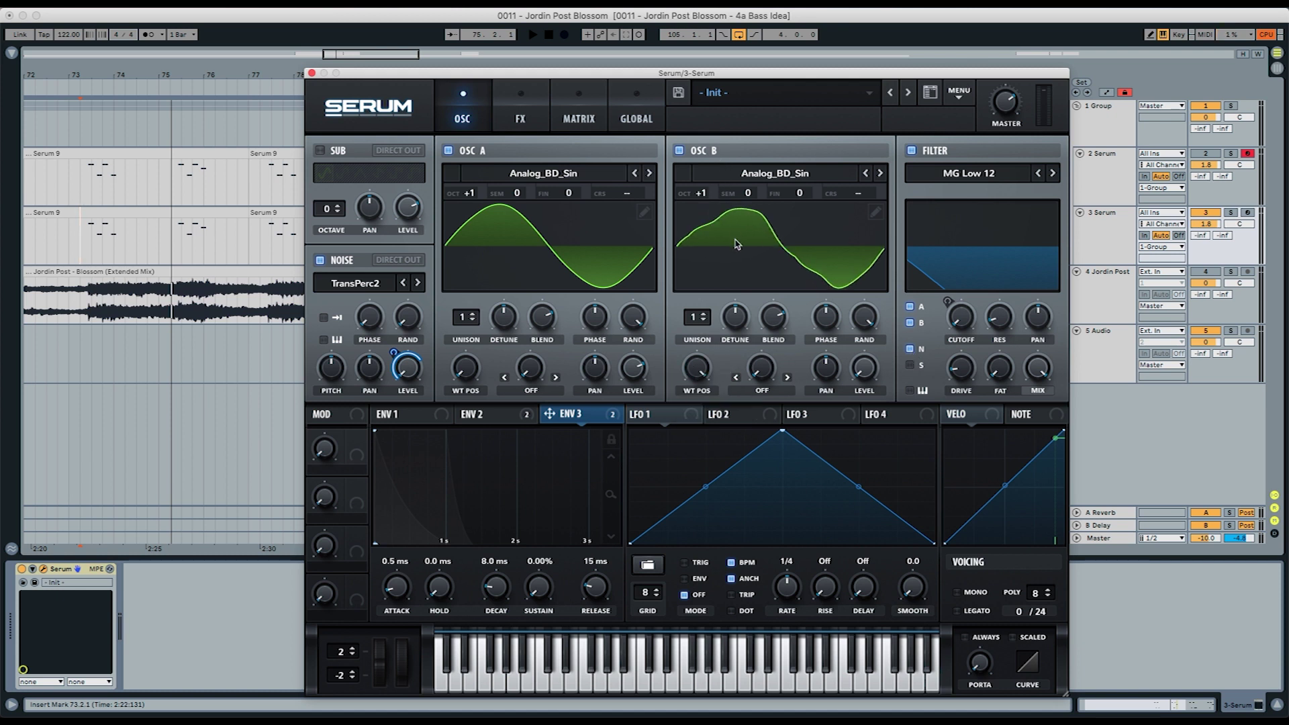
Modulate oscillator B's level with Env 3 and set Env 3's decay to 10 ms while auditioning the clip
{"action": "left_click_drag", "start_coordinate": [613, 416], "coordinate": [849, 354]}
{"action": "key", "text": "space"}
{"action": "left_click_drag", "start_coordinate": [845, 374], "coordinate": [849, 375]}
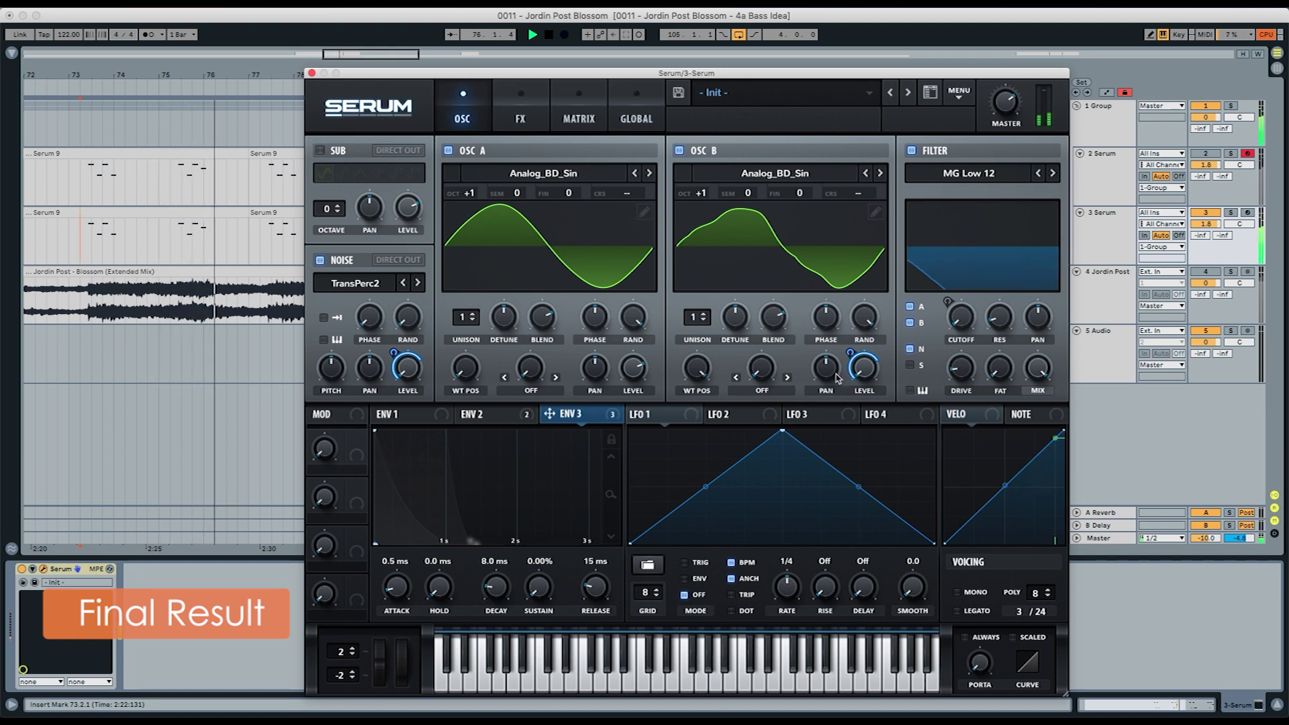
{"action": "left_click_drag", "start_coordinate": [494, 588], "coordinate": [493, 584]}
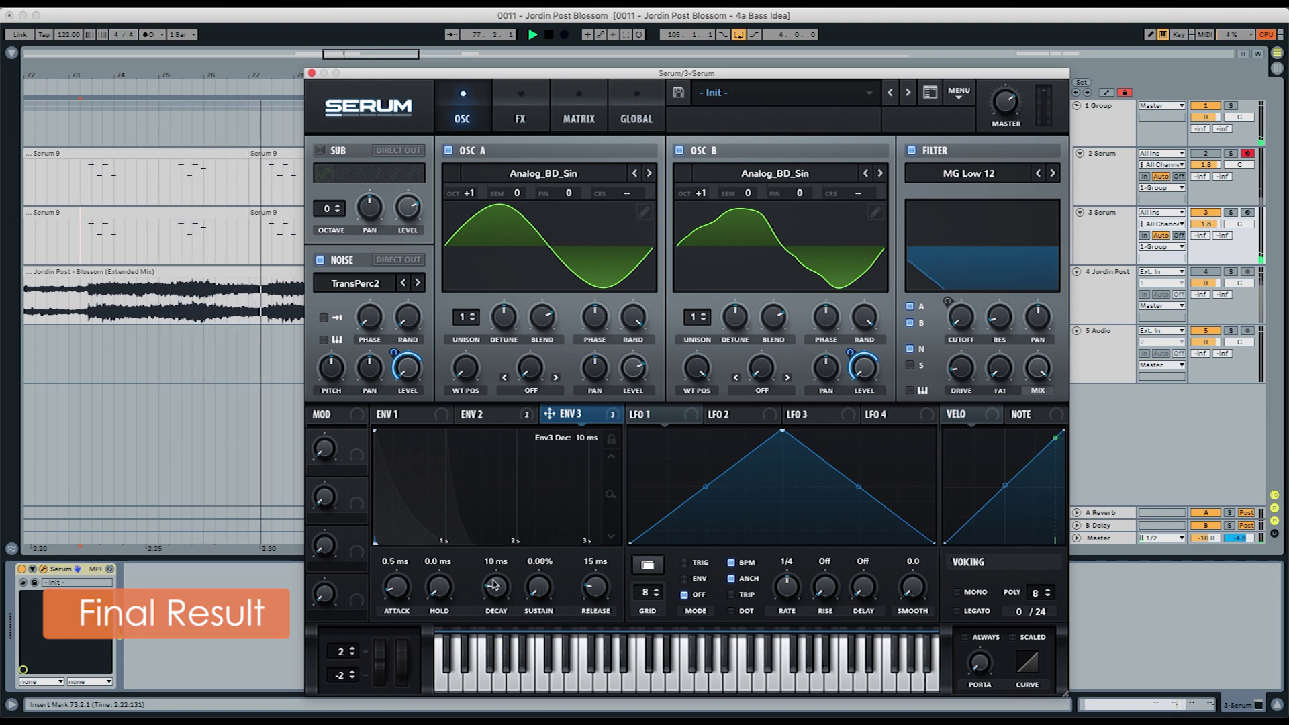
{"action": "key", "text": "space"}
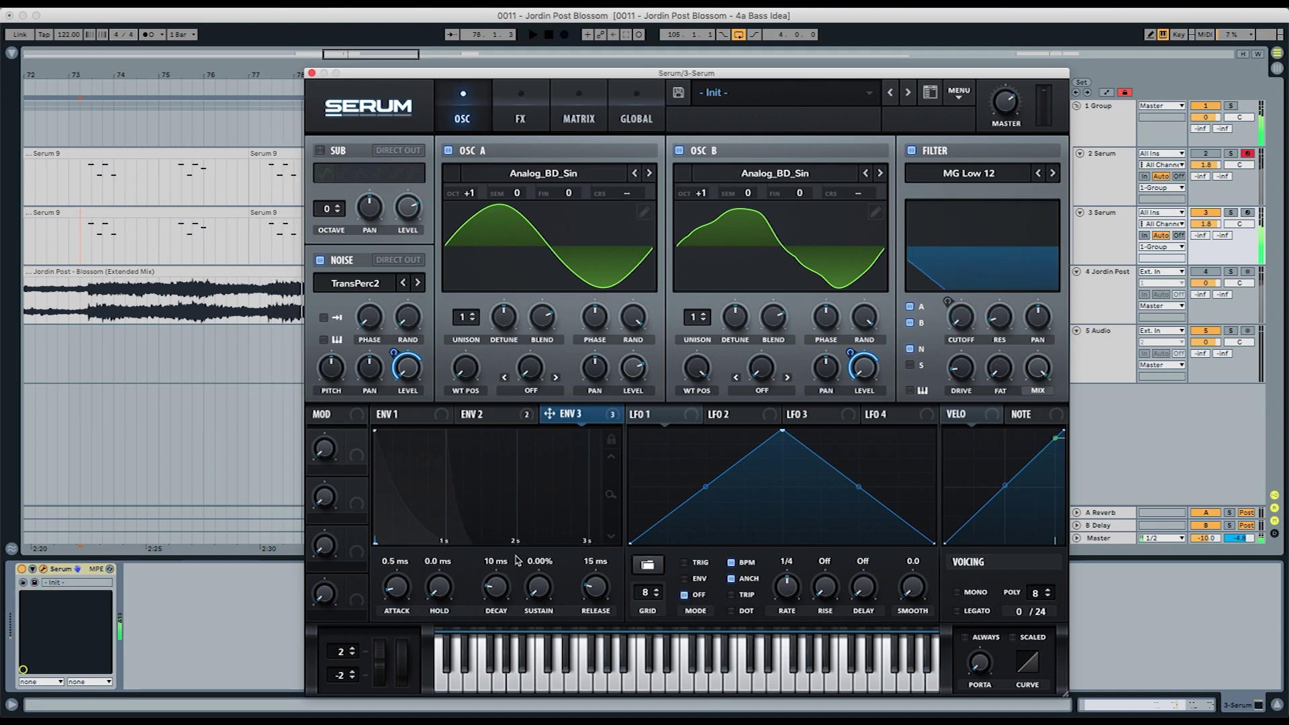